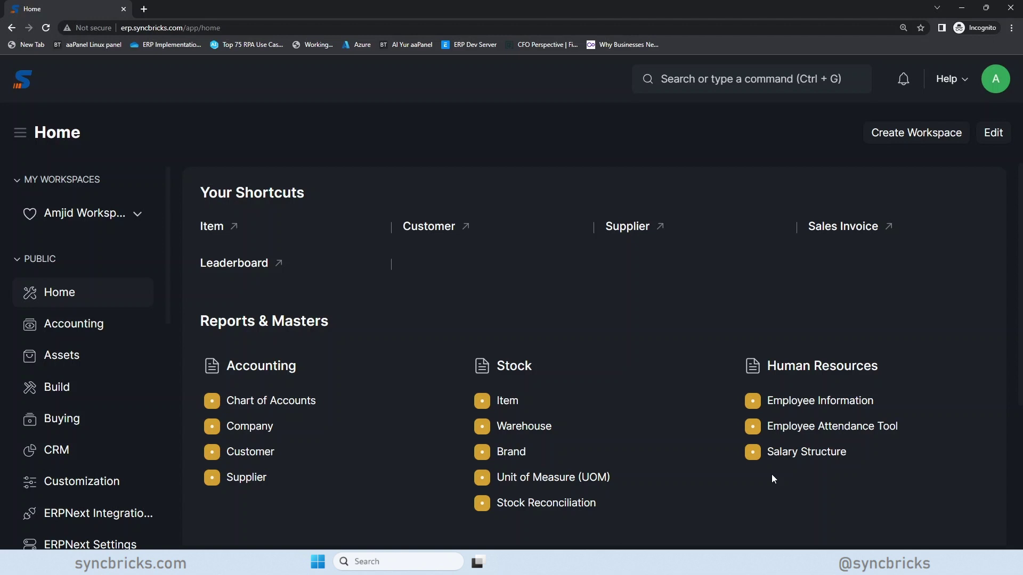
- Search 'ASSIG' and open the Assignment Rule list in a new browser tab
{"action": "left_click", "coordinate": [669, 79]}
{"action": "type", "text": "AS"}
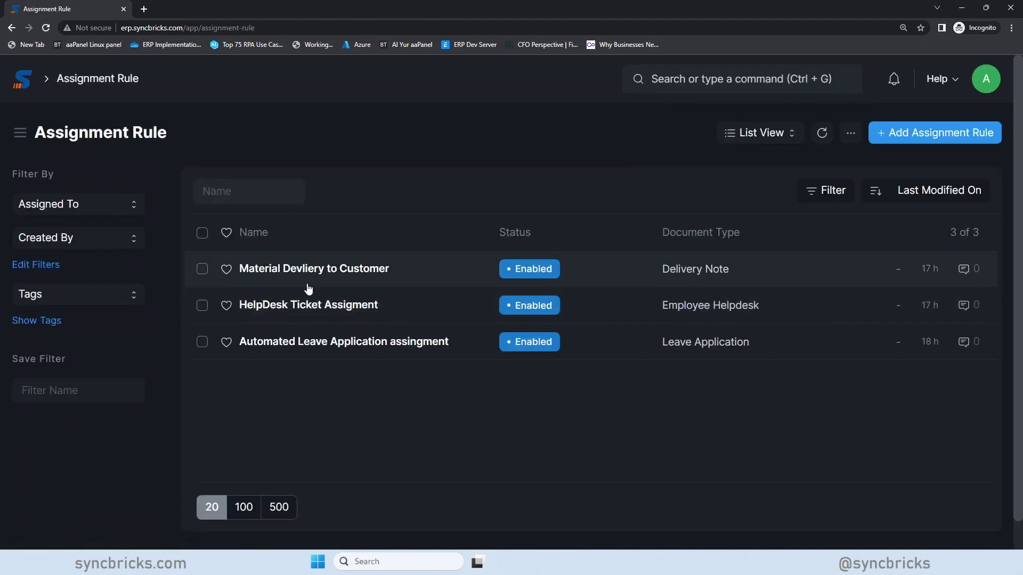
{"action": "right_click", "coordinate": [88, 83]}
{"action": "left_click", "coordinate": [91, 90]}
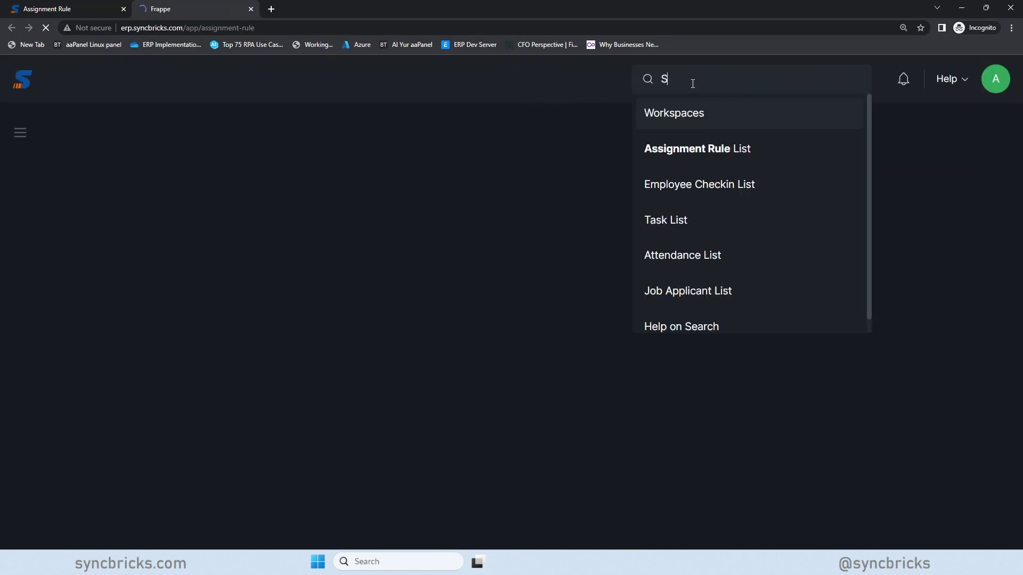
- Clear the search text and load the Home workspace in this tab
{"action": "key", "text": "BackSpace"}
{"action": "key", "text": "BackSpace"}
{"action": "key", "text": "BackSpace"}
{"action": "key", "text": "BackSpace"}
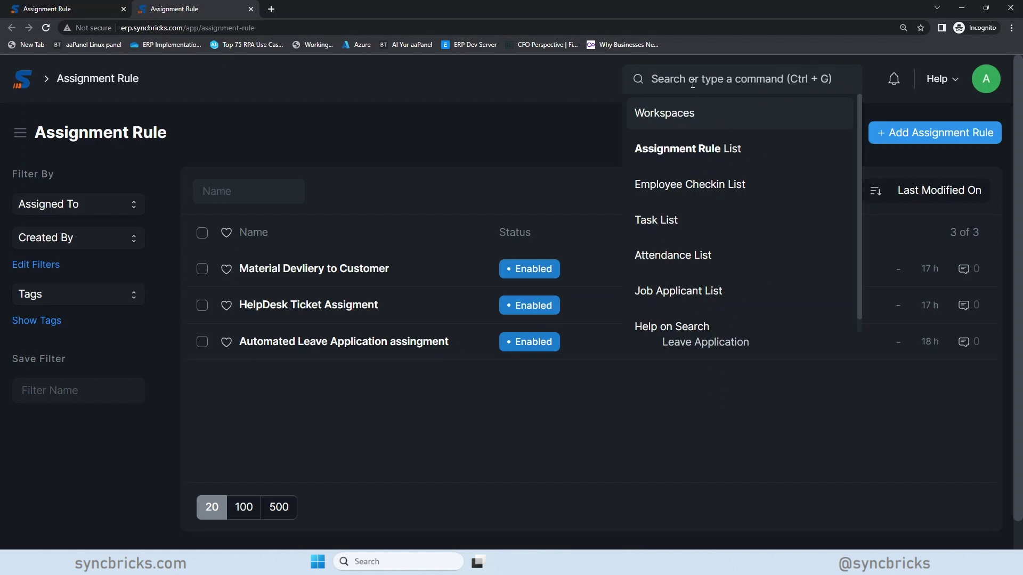
{"action": "left_click", "coordinate": [20, 81]}
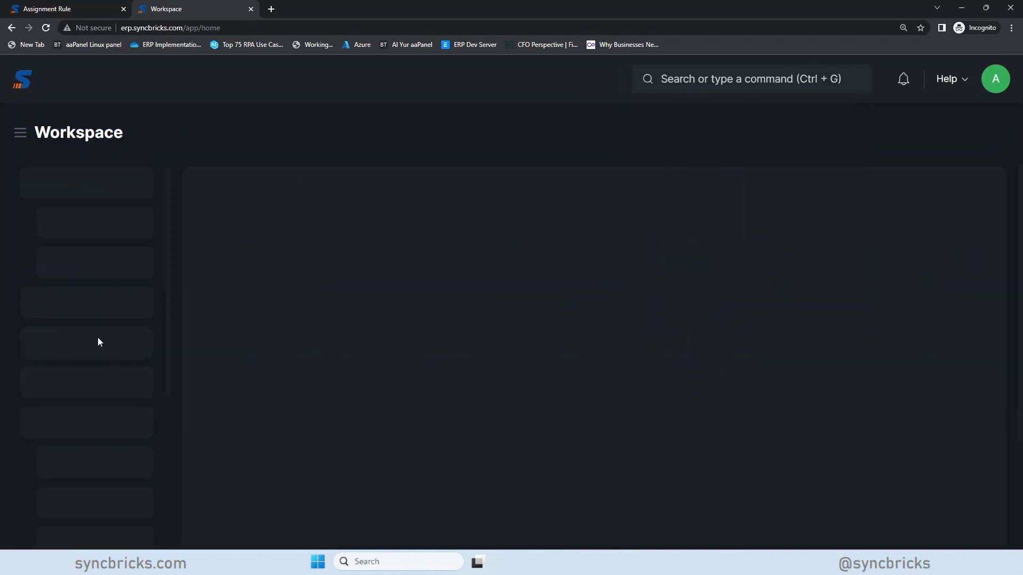
{"action": "scroll", "coordinate": [99, 343], "scroll_direction": "down", "scroll_amount": 3}
{"action": "scroll", "coordinate": [94, 484], "scroll_direction": "down", "scroll_amount": 3}
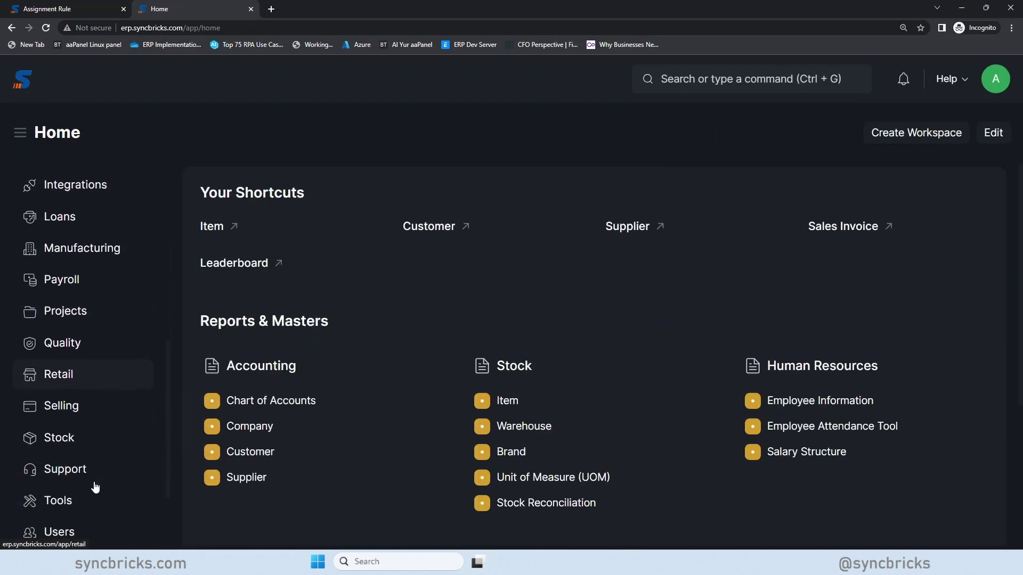
- From the Support workspace, start a new Issue with subject ASDFASD
{"action": "left_click", "coordinate": [92, 479]}
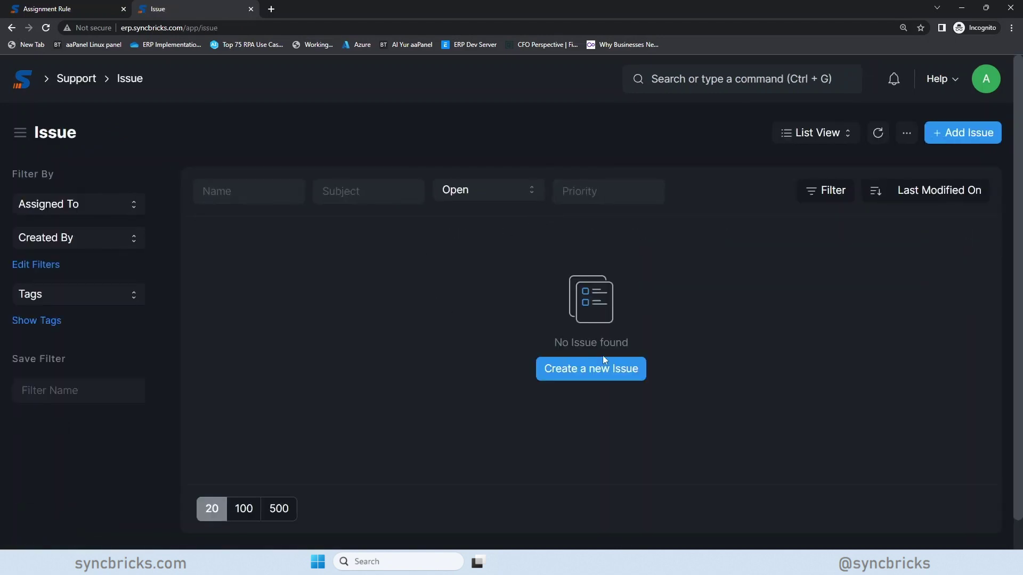
{"action": "left_click", "coordinate": [603, 358]}
{"action": "type", "text": "ASDFASD"}
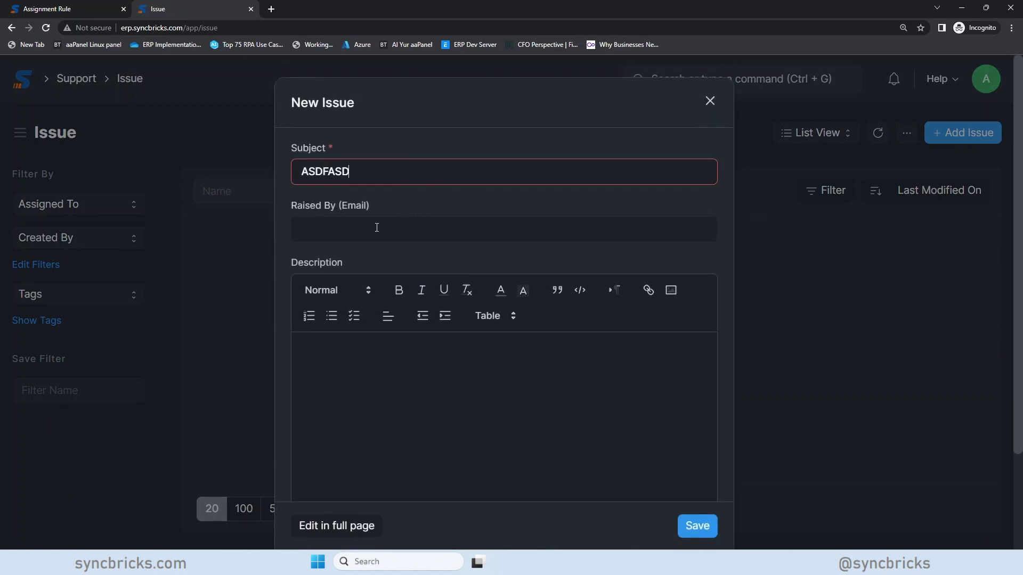
- Enter the customer's e-mail in Raised By and the description TSERSER
{"action": "key", "text": "Tab"}
{"action": "type", "text": "F"}
{"action": "key", "text": "ctrl+a"}
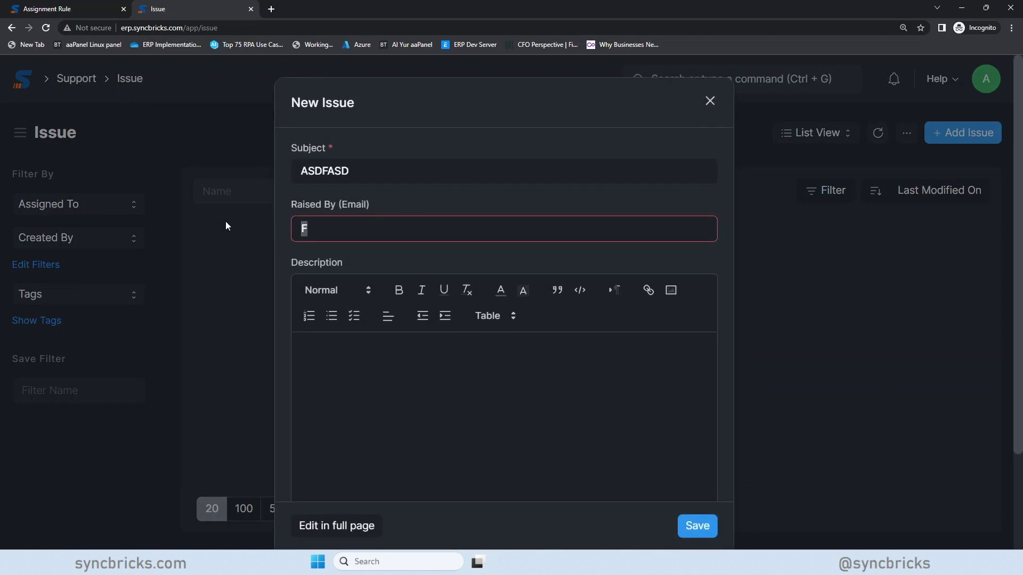
{"action": "type", "text": "CUSTOMER@ABC.COM"}
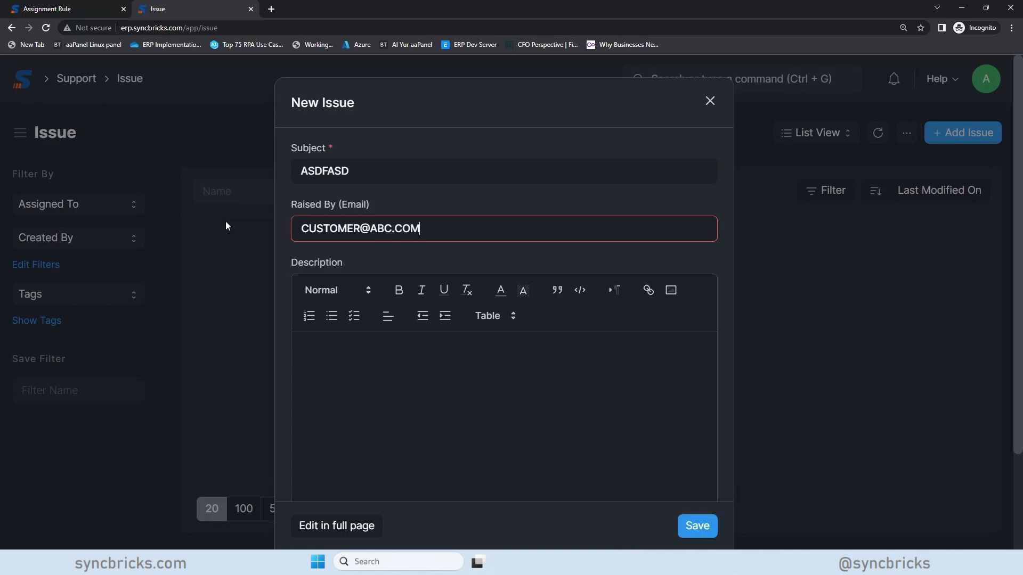
{"action": "key", "text": "Tab"}
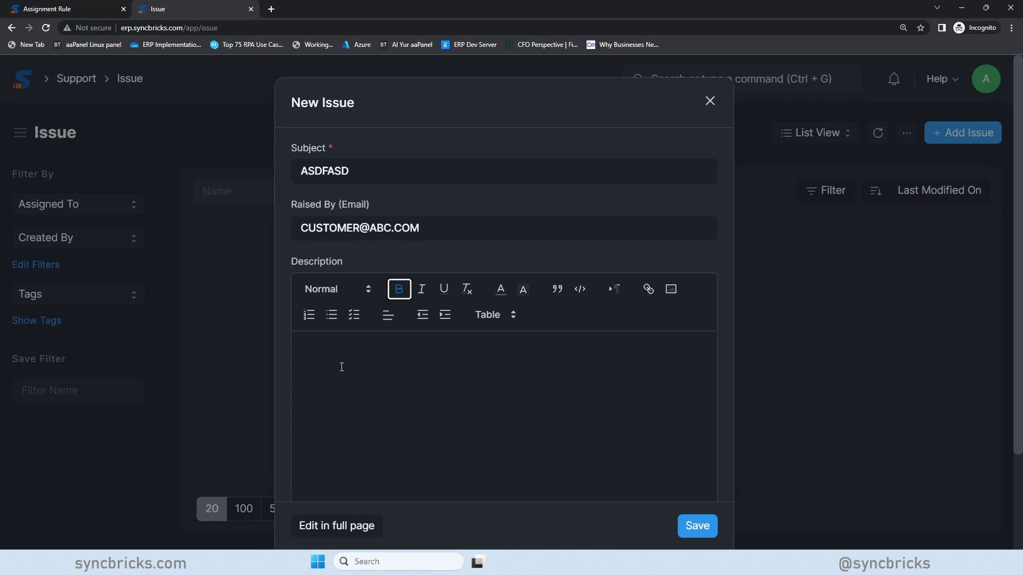
{"action": "left_click", "coordinate": [341, 366]}
{"action": "type", "text": "TSERSER"}
{"action": "scroll", "coordinate": [658, 501], "scroll_direction": "down", "scroll_amount": 2}
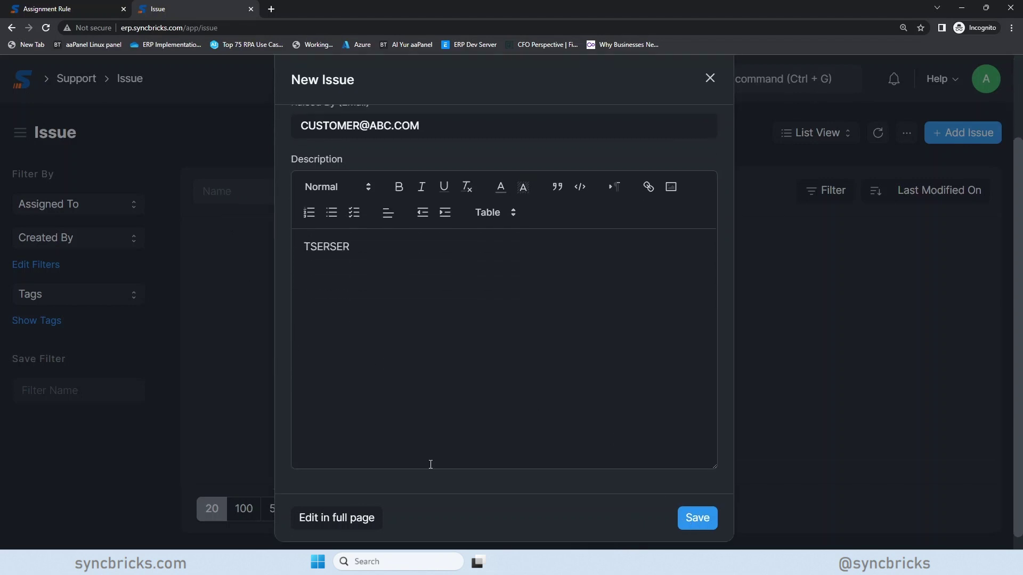
- Move the issue to the full-page form and create the Issue Type Technical Issue
{"action": "left_click", "coordinate": [356, 515]}
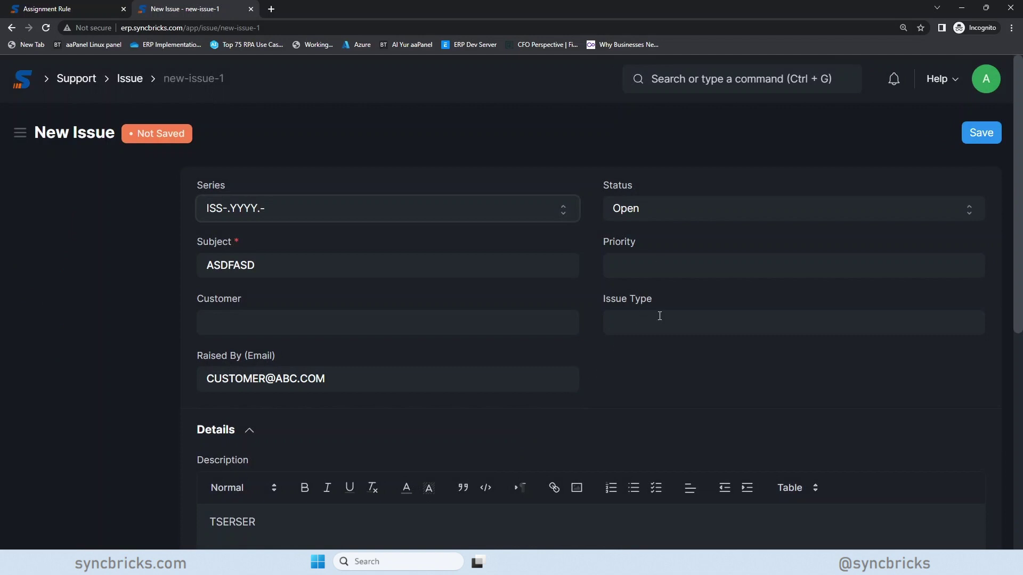
{"action": "left_click", "coordinate": [657, 321]}
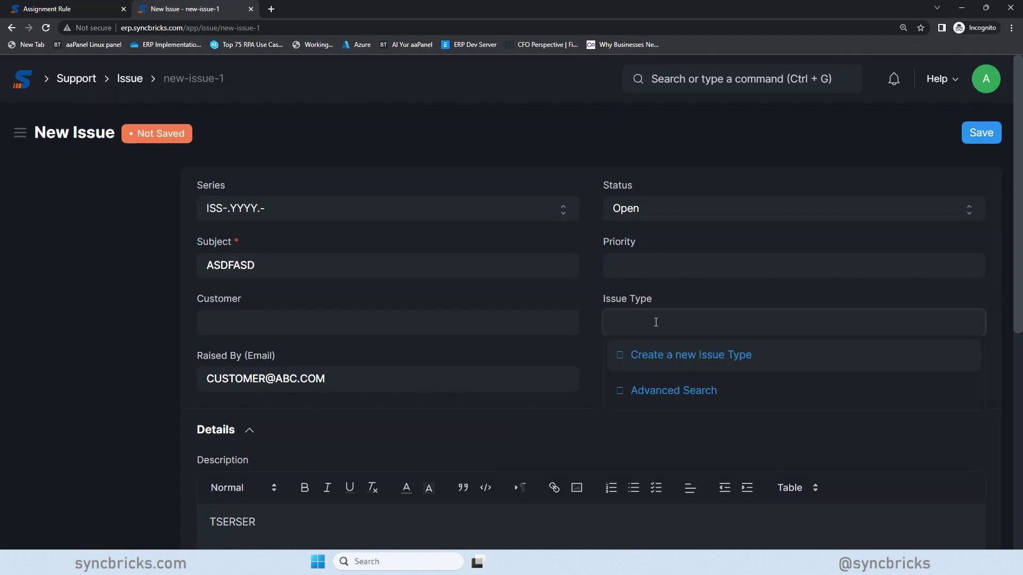
{"action": "left_click", "coordinate": [664, 354]}
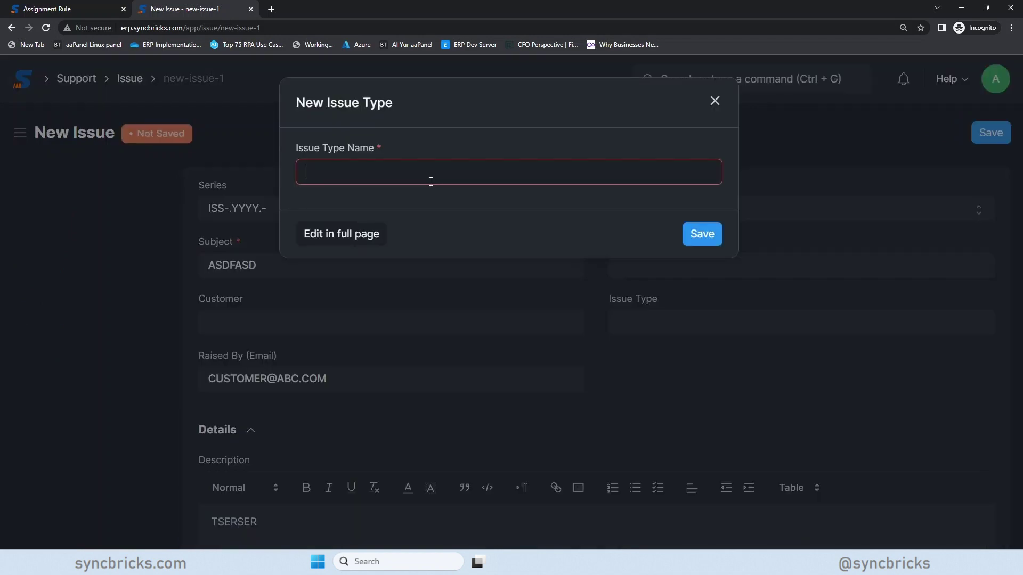
{"action": "type", "text": "Technical Issue"}
{"action": "key", "text": "Return"}
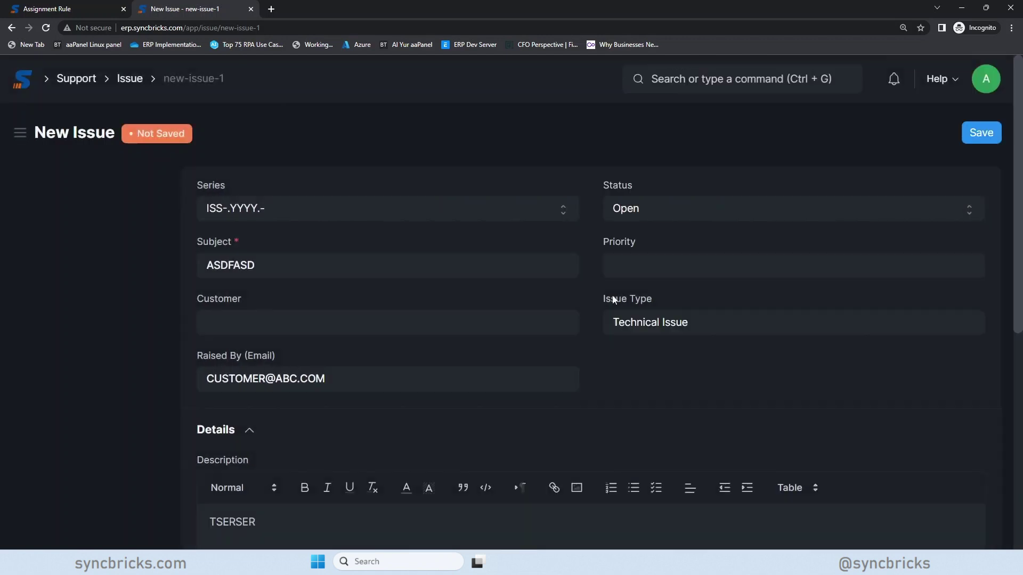
{"action": "key", "text": "ctrl+a"}
{"action": "key", "text": "BackSpace"}
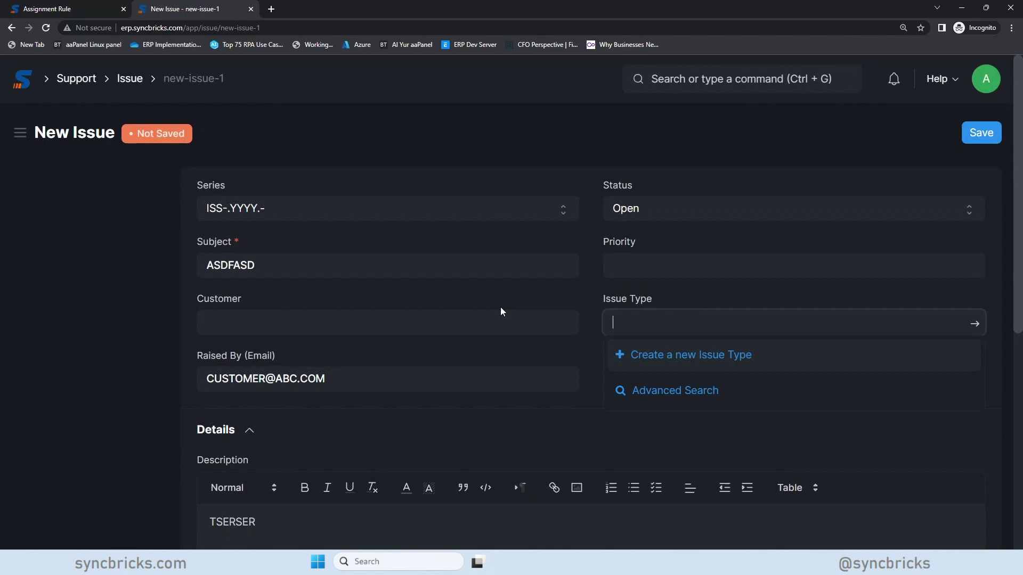
- Create two more Issue Types, Product Delivery and Sales Invoice, leaving the field empty
{"action": "left_click", "coordinate": [666, 356]}
{"action": "type", "text": "Product Delivery"}
{"action": "key", "text": "Return"}
{"action": "key", "text": "ctrl+a"}
{"action": "key", "text": "BackSpace"}
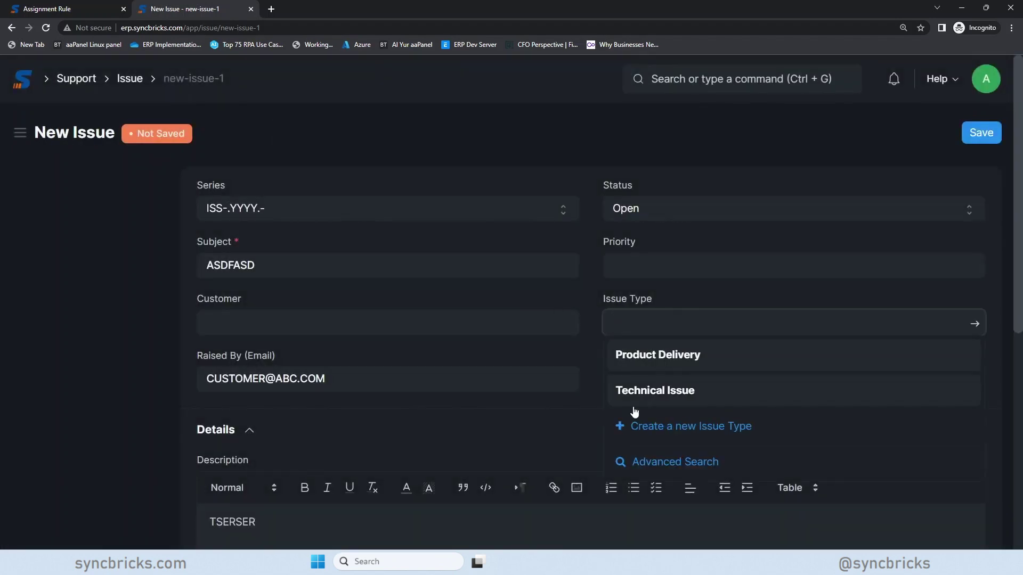
{"action": "left_click", "coordinate": [666, 425]}
{"action": "type", "text": "Sales Invoice"}
{"action": "key", "text": "Return"}
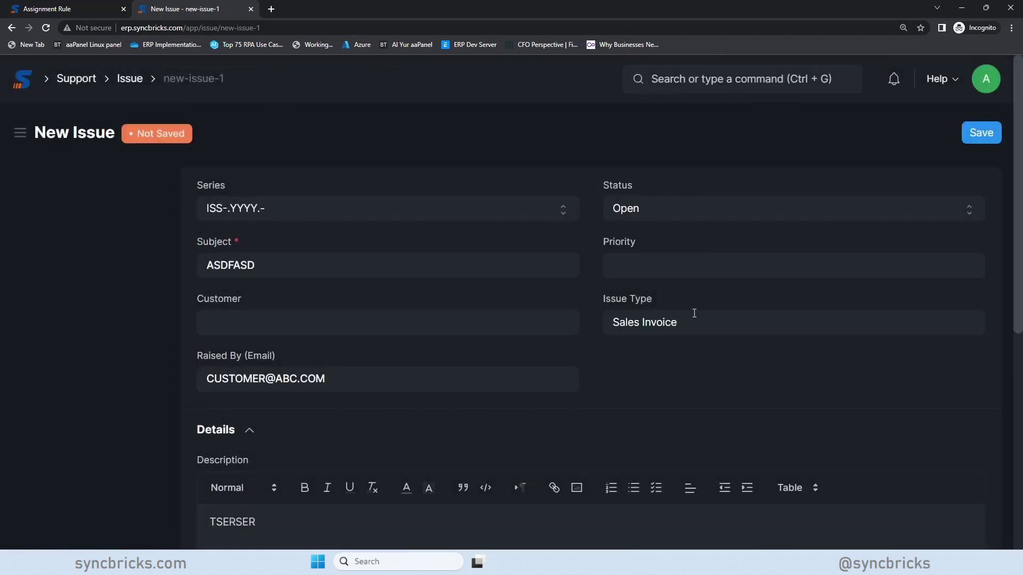
{"action": "key", "text": "ctrl+a"}
{"action": "key", "text": "BackSpace"}
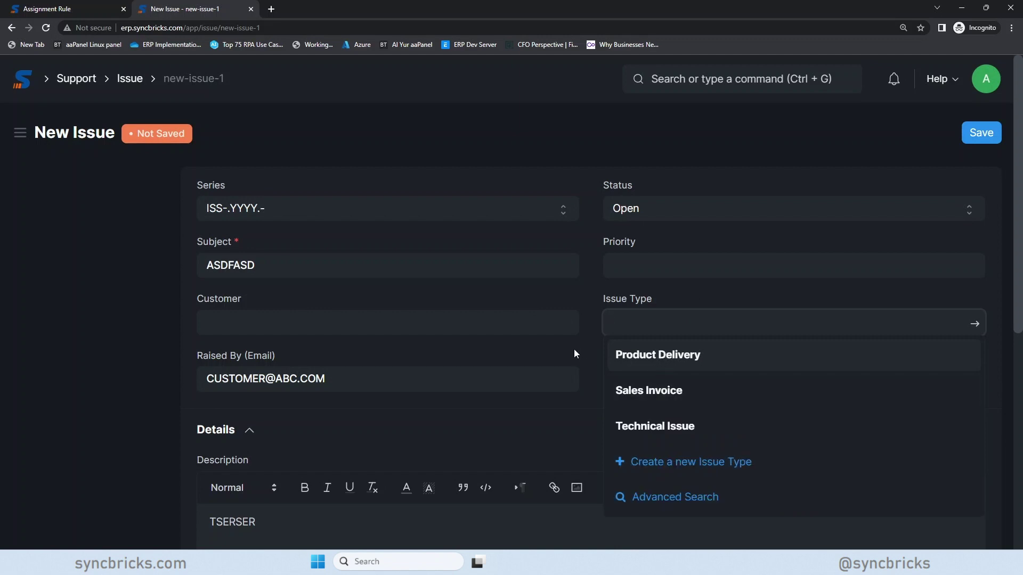
{"action": "left_click", "coordinate": [577, 310]}
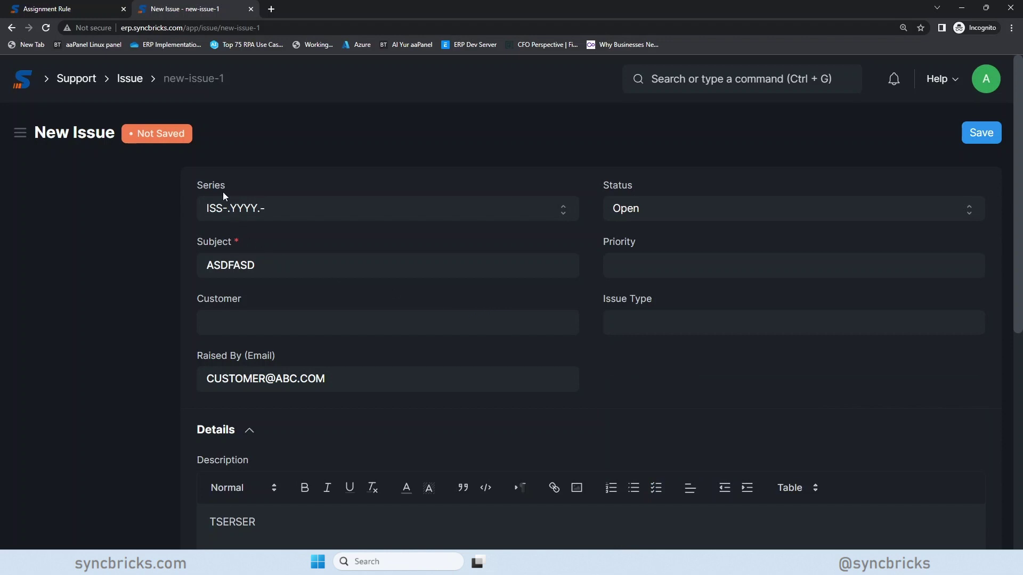
- From the Issue list, start a fresh blank Issue in the full-page form
{"action": "left_click", "coordinate": [139, 85]}
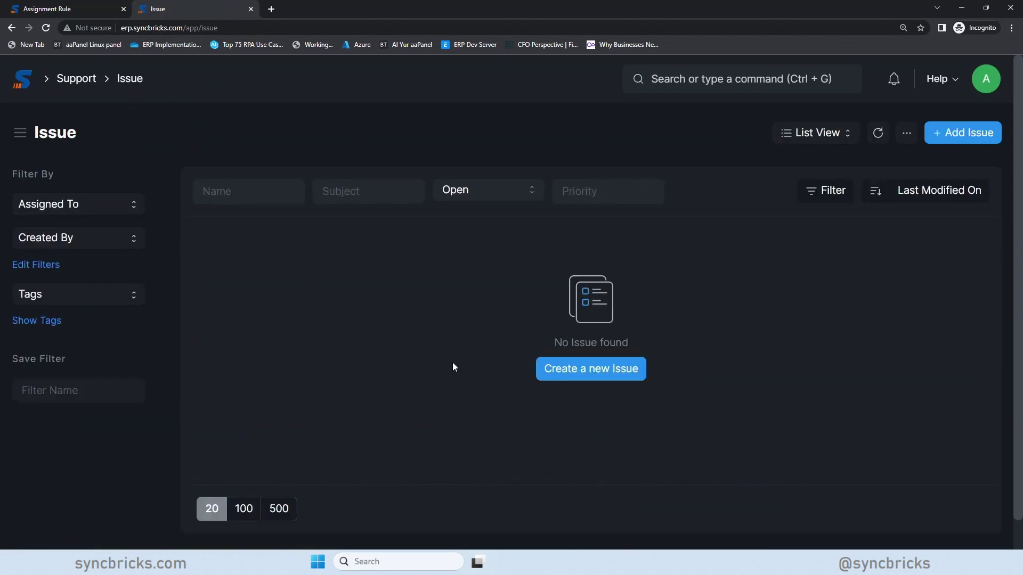
{"action": "left_click", "coordinate": [608, 383]}
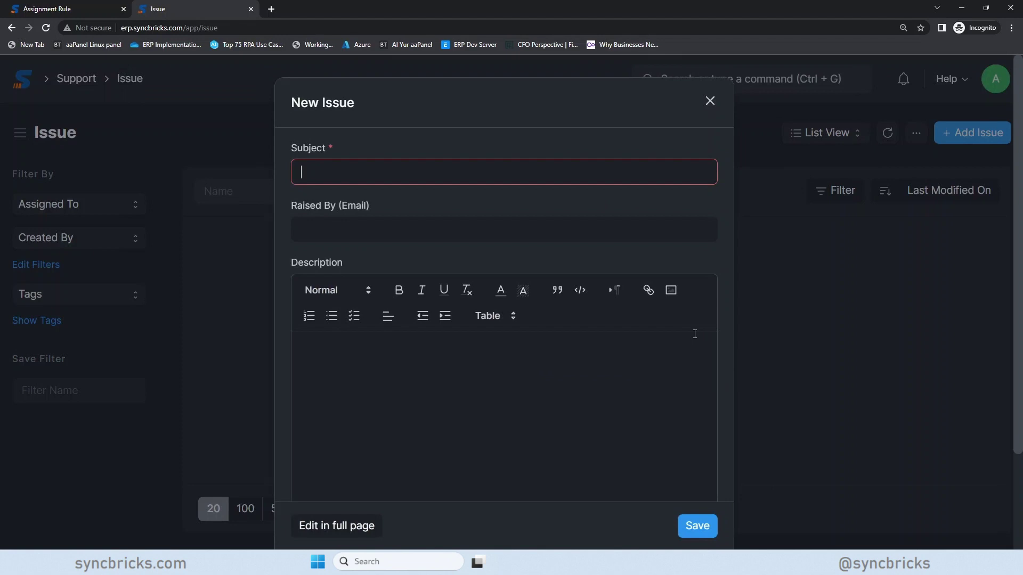
{"action": "left_click", "coordinate": [368, 527]}
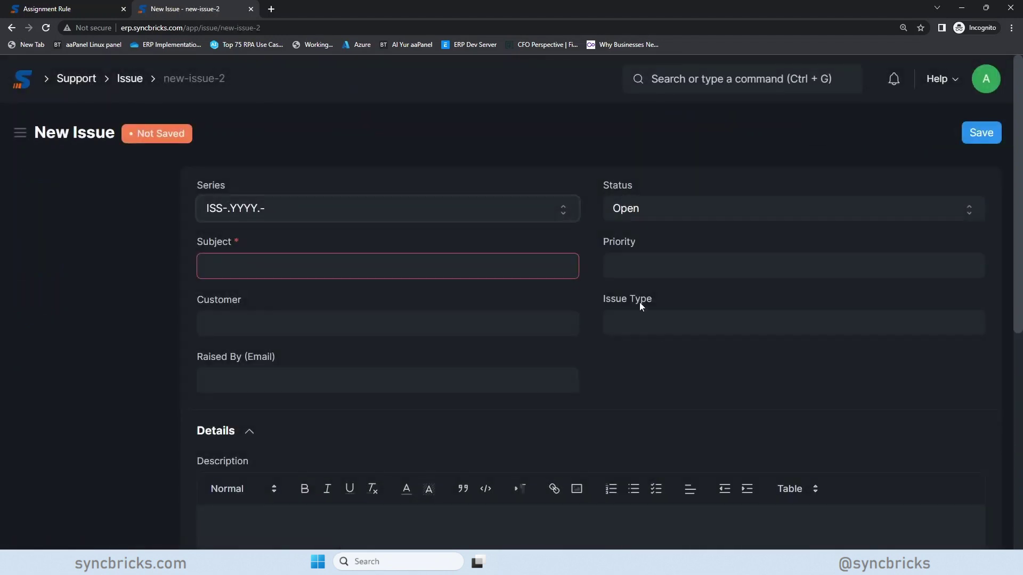
{"action": "triple_click", "coordinate": [639, 302]}
{"action": "right_click", "coordinate": [637, 303]}
{"action": "left_click", "coordinate": [632, 299]}
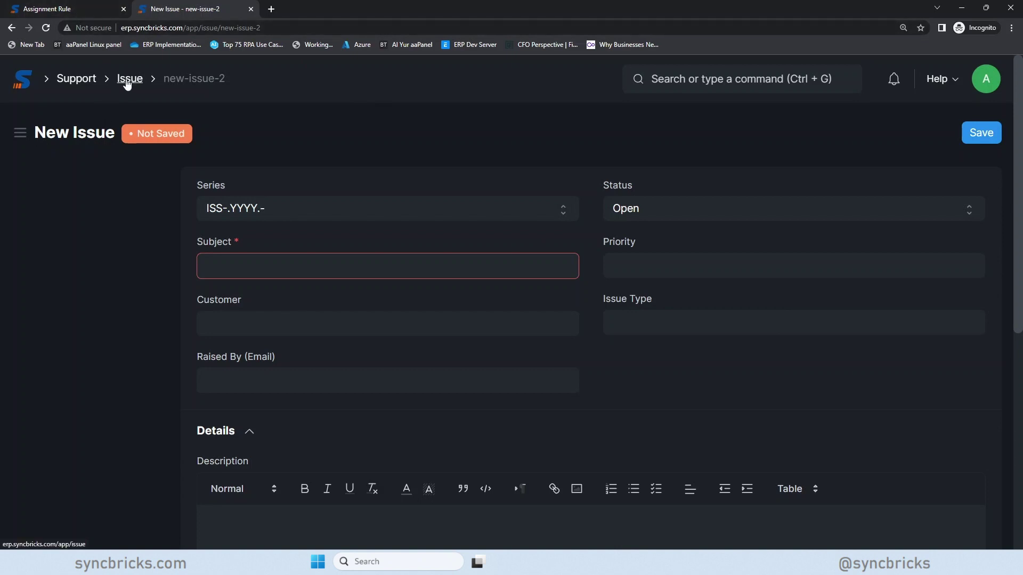
- Switch back to the first tab, briefly open a new Assignment Rule, then leave it
{"action": "left_click", "coordinate": [102, 9]}
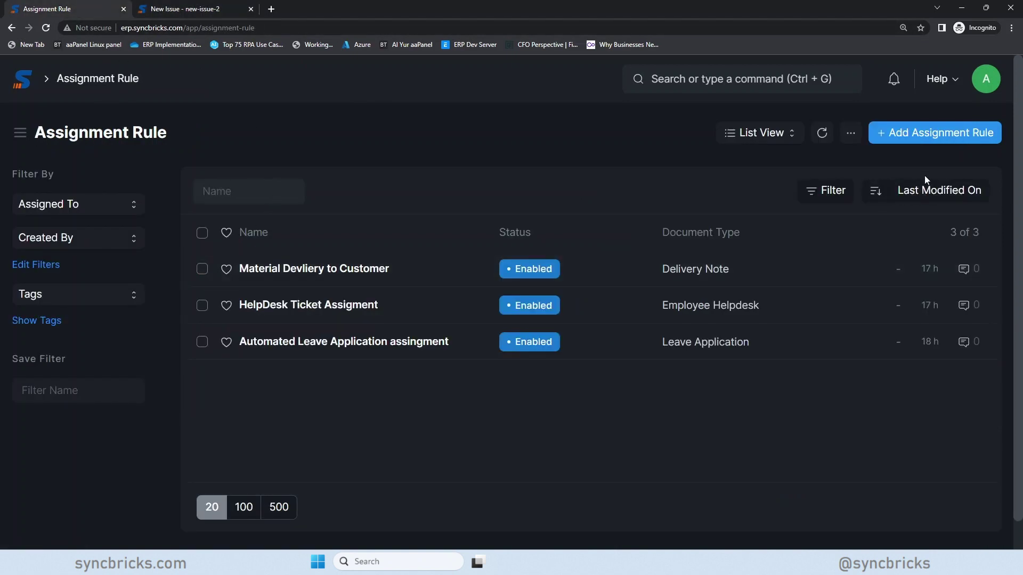
{"action": "left_click", "coordinate": [921, 138]}
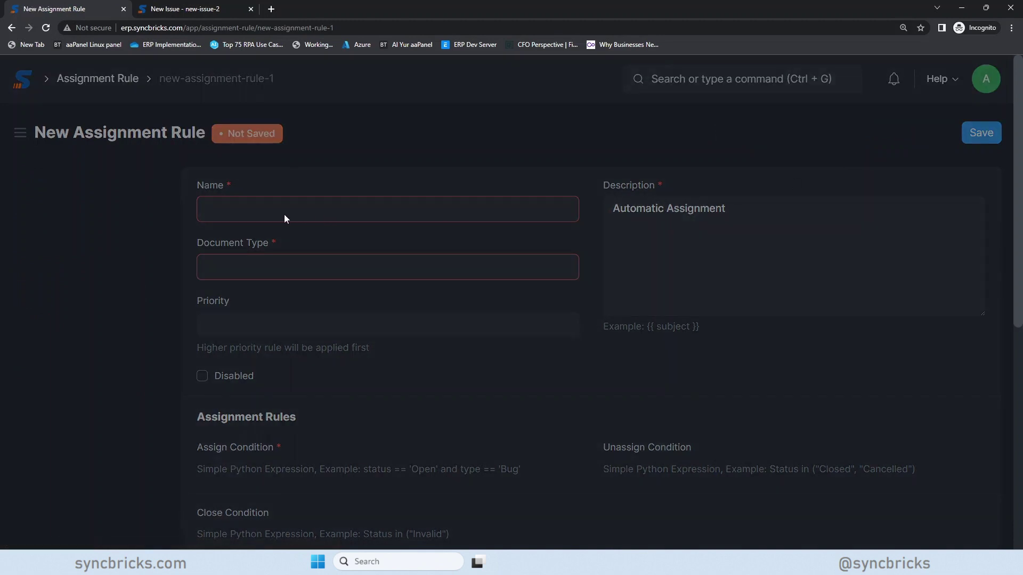
{"action": "left_click", "coordinate": [243, 220]}
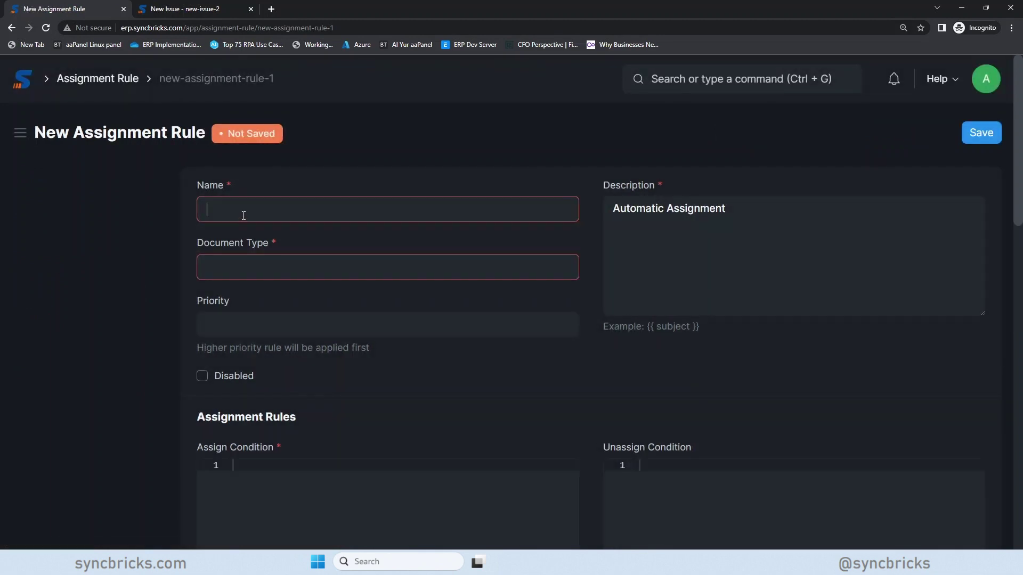
{"action": "left_click", "coordinate": [86, 78]}
- Search 'assig' in the awesome bar and open the Assignment Rule list
{"action": "left_click", "coordinate": [670, 79]}
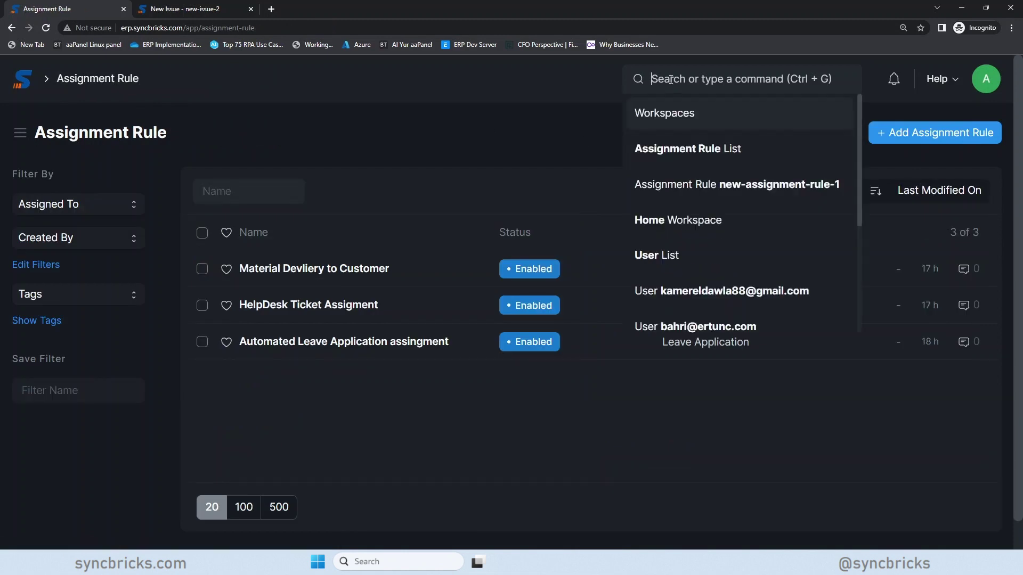
{"action": "type", "text": "assig"}
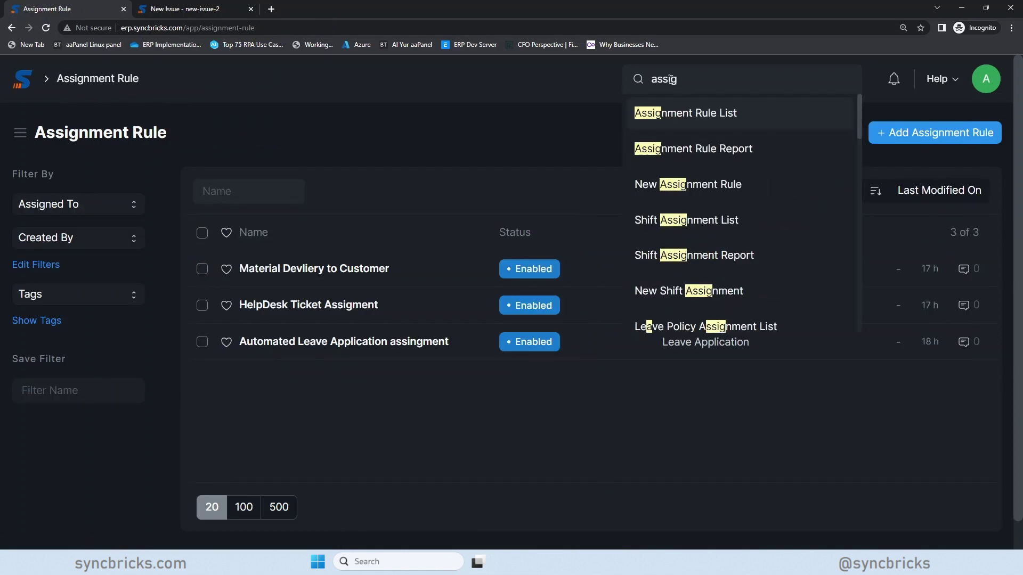
{"action": "left_click", "coordinate": [680, 127]}
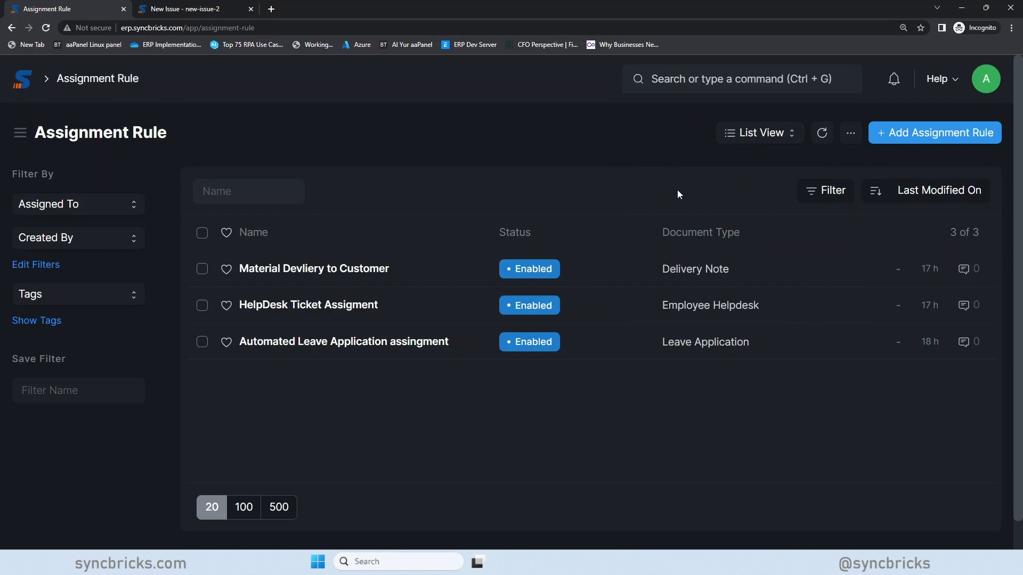
- Start a new assignment rule named 'Auto Assign Issue to Concern team member'
{"action": "left_click", "coordinate": [917, 139]}
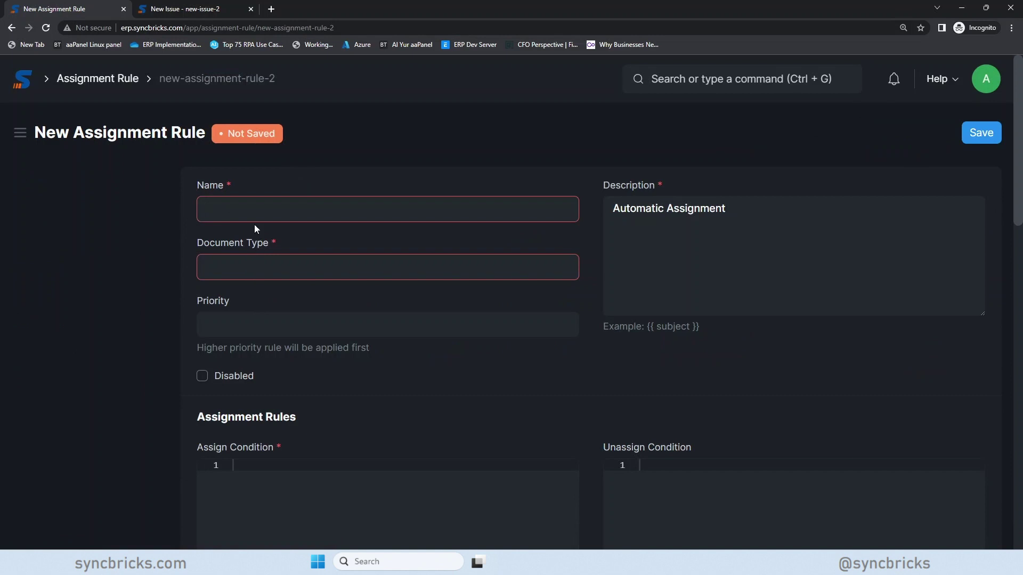
{"action": "type", "text": "Auto Assign"}
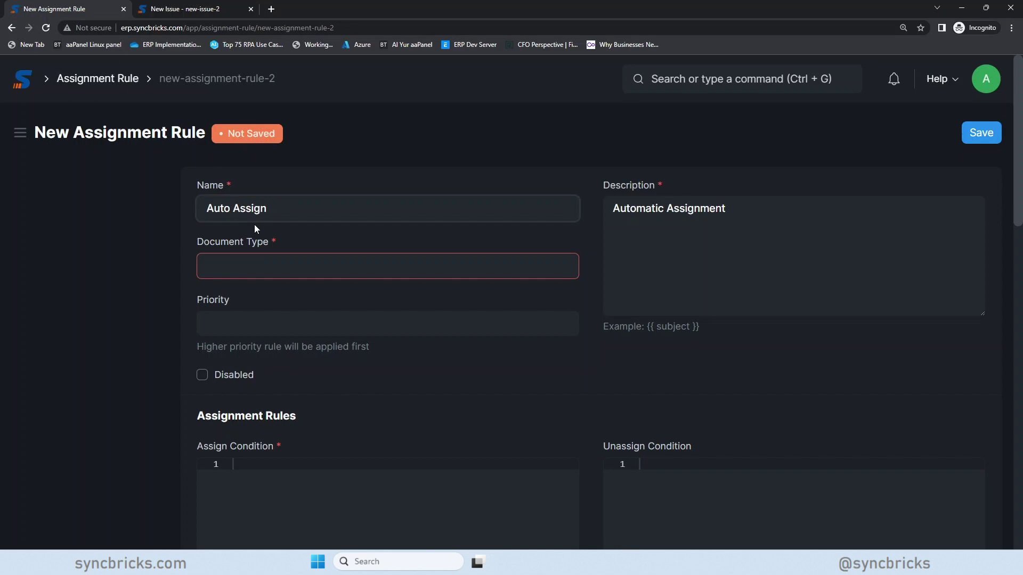
{"action": "type", "text": " Issue to Con"}
{"action": "type", "text": "cerned"}
{"action": "key", "text": "BackSpace"}
{"action": "key", "text": "BackSpace"}
{"action": "type", "text": "team member"}
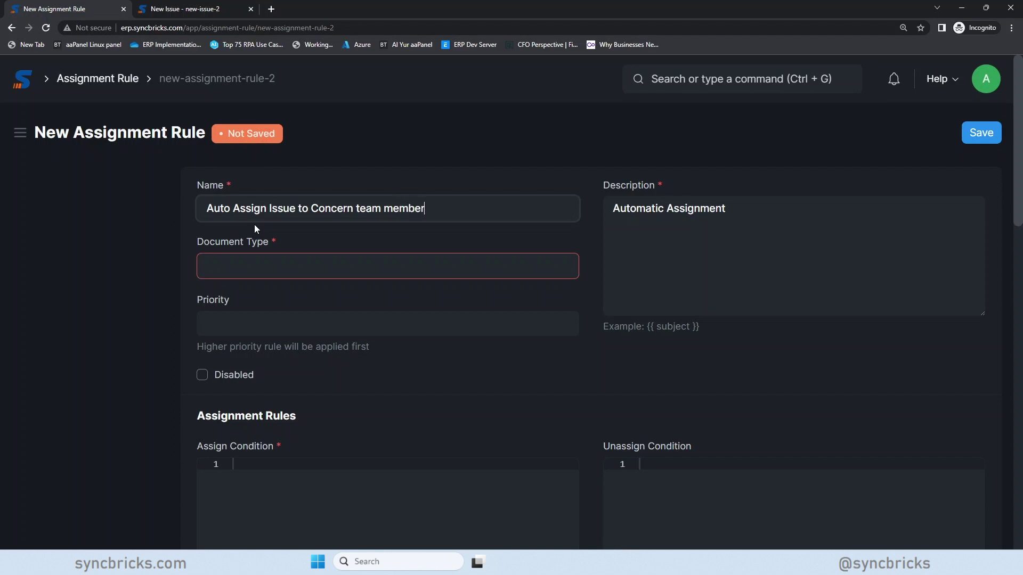
- Set Document Type to Issue and base the due date on Opening Date
{"action": "left_click", "coordinate": [403, 268]}
{"action": "type", "text": "Issue"}
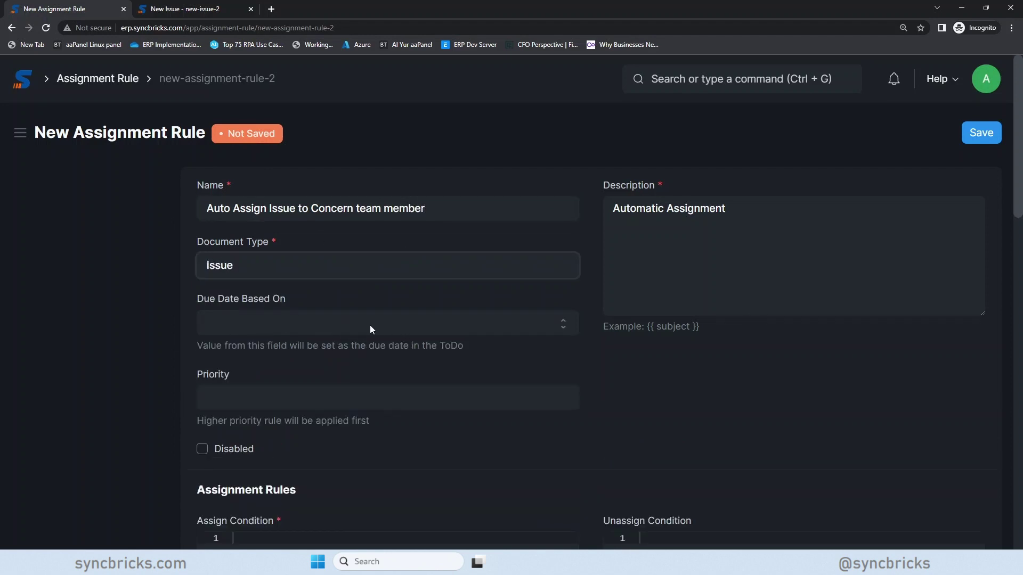
{"action": "left_click", "coordinate": [283, 323]}
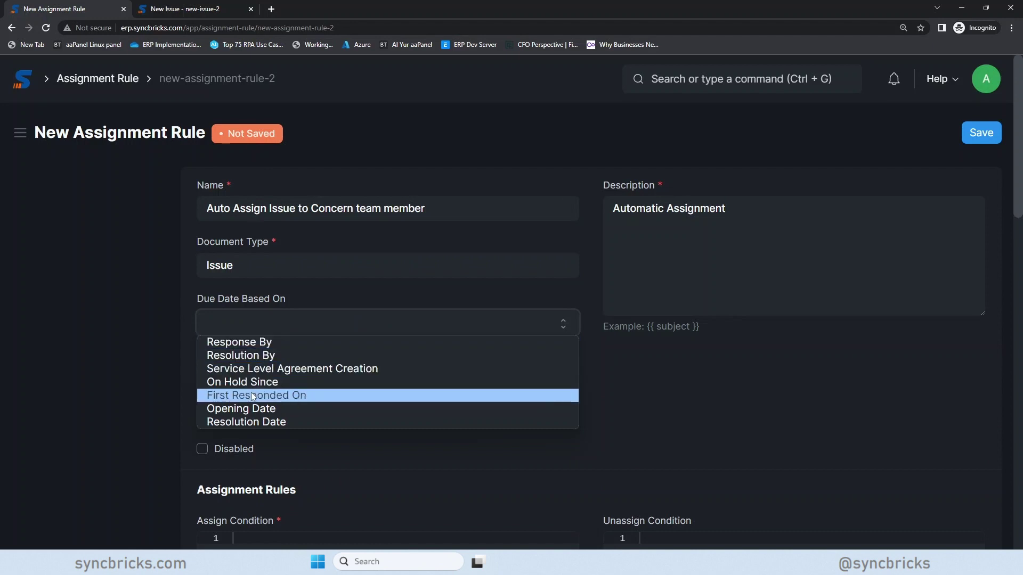
{"action": "left_click", "coordinate": [273, 426]}
{"action": "left_click", "coordinate": [313, 326]}
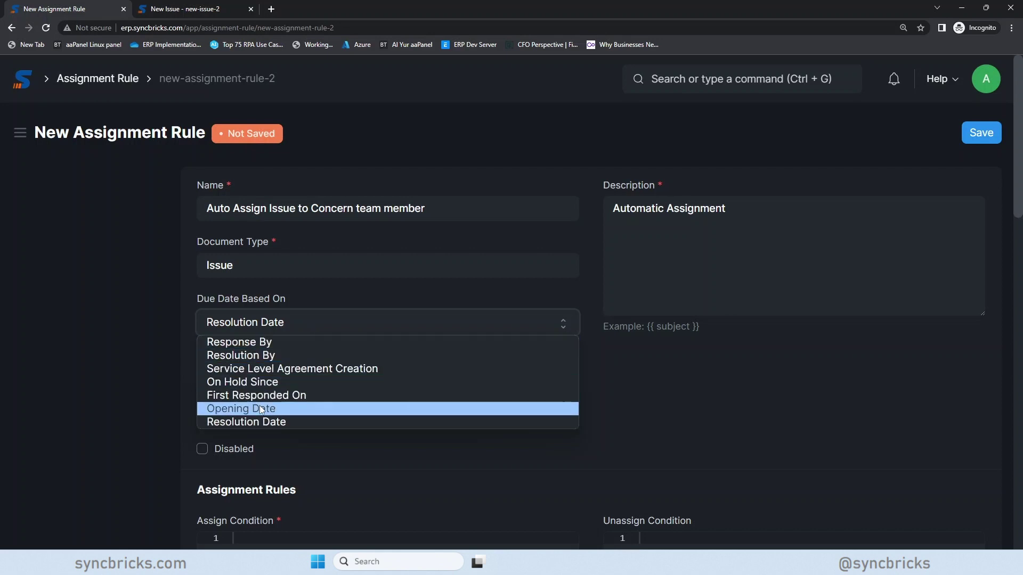
{"action": "left_click", "coordinate": [275, 410]}
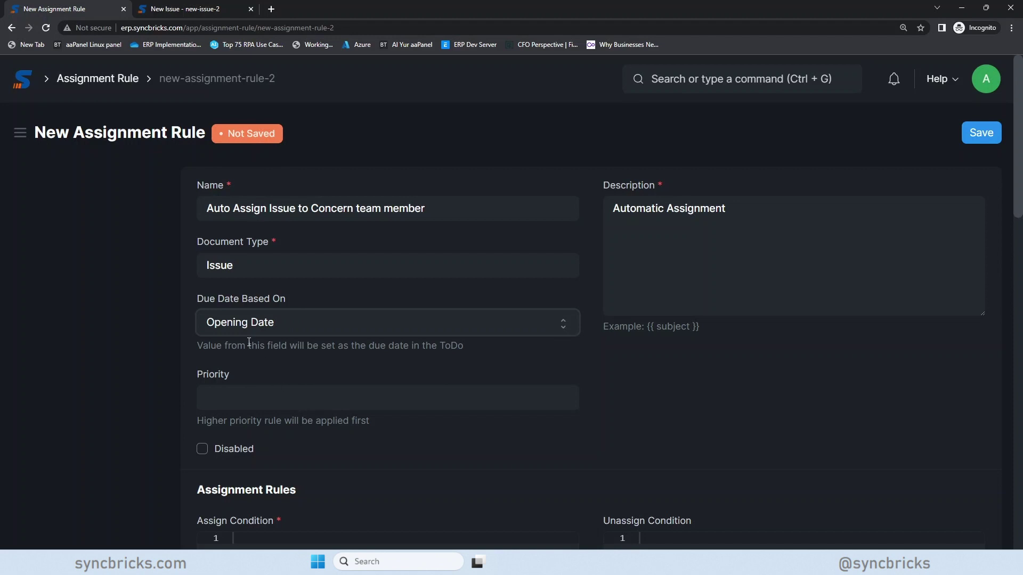
- Save a test issue with subject asdfasdf as ISS-2023-00001 and check the ToDo priority choices
{"action": "left_click", "coordinate": [187, 10]}
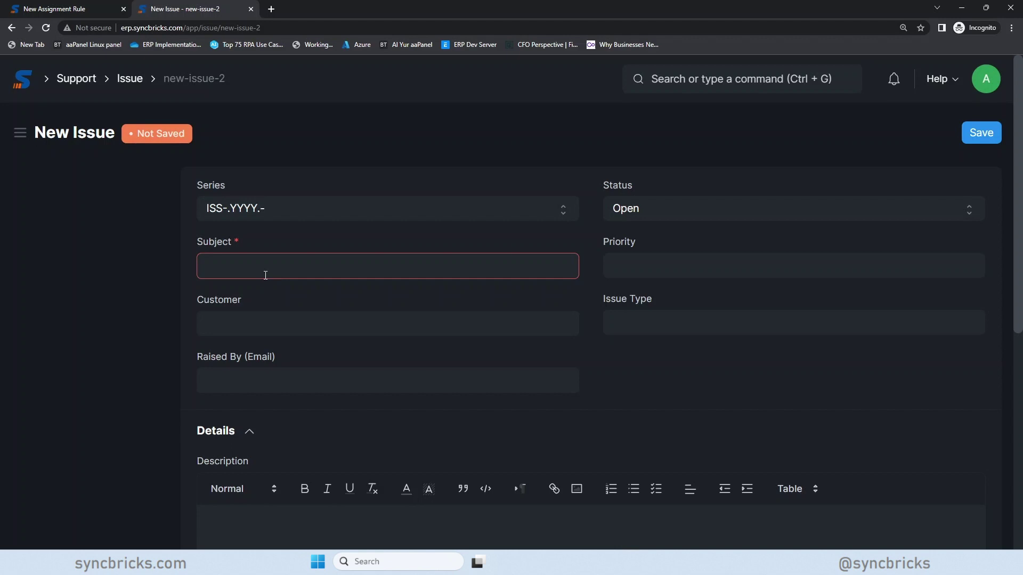
{"action": "type", "text": "asdfasdf"}
{"action": "left_click", "coordinate": [699, 351]}
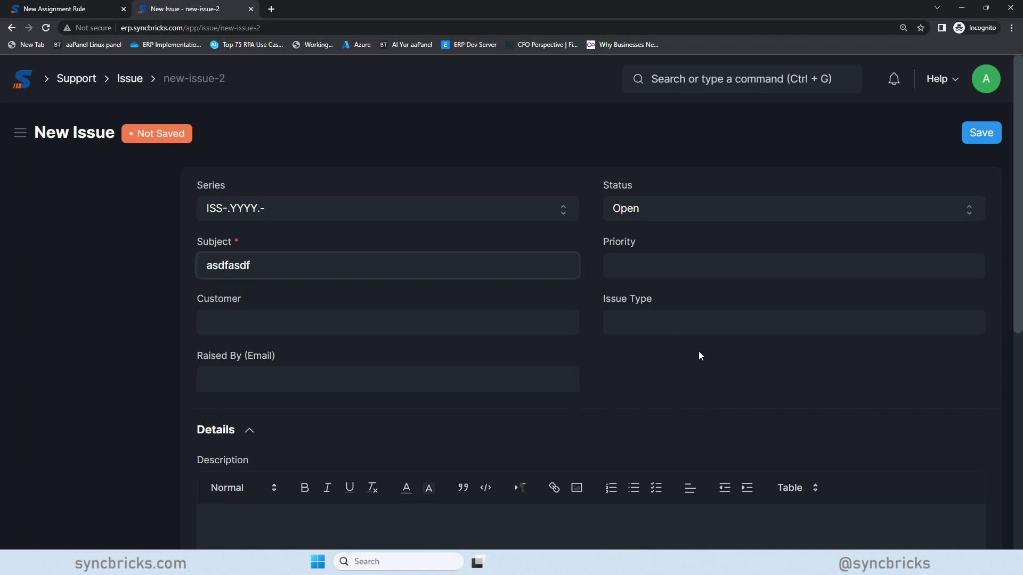
{"action": "left_click", "coordinate": [965, 133]}
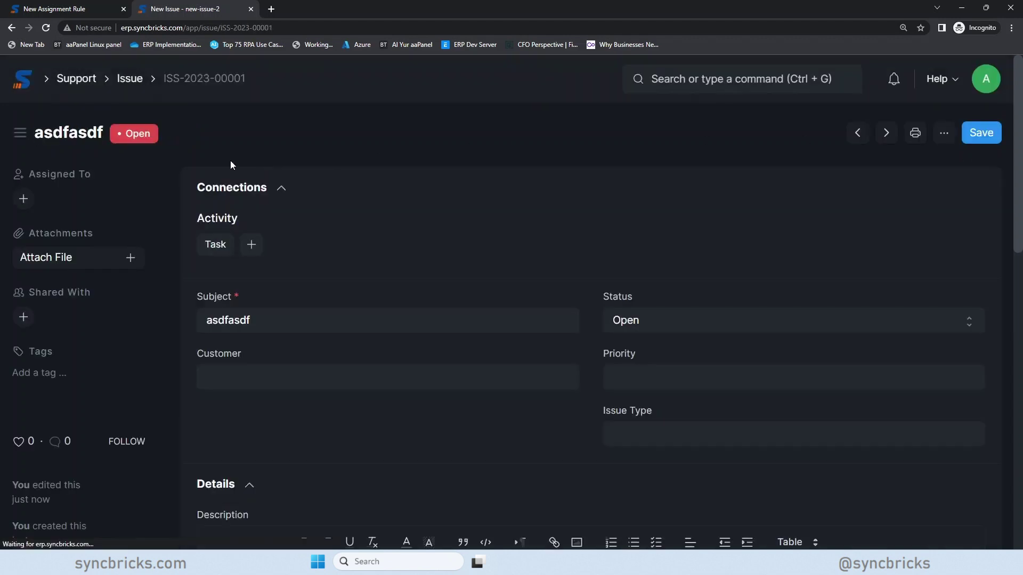
{"action": "left_click", "coordinate": [24, 200]}
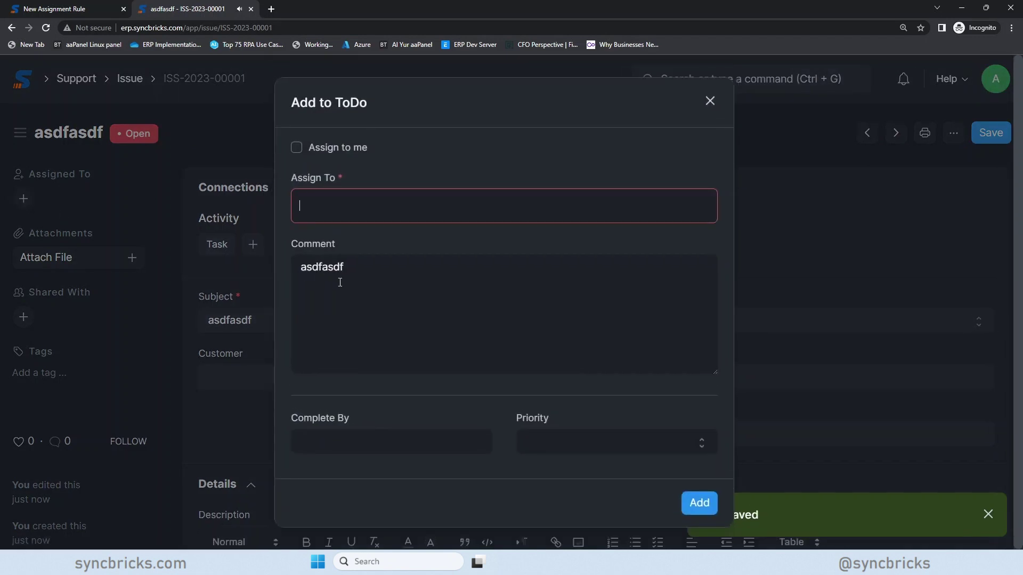
{"action": "left_click", "coordinate": [578, 448]}
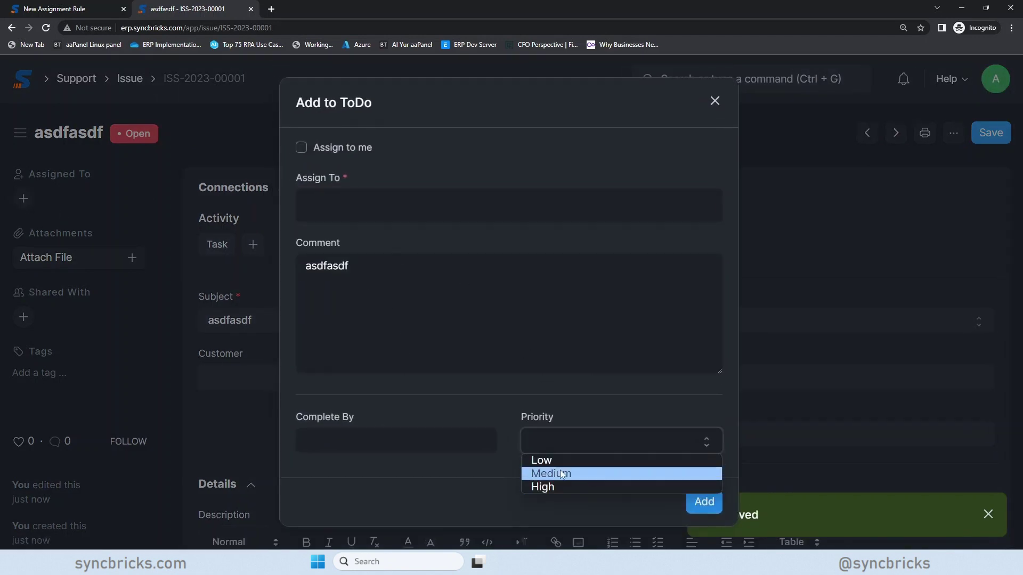
- Type High as the rule's priority
{"action": "left_click", "coordinate": [65, 15]}
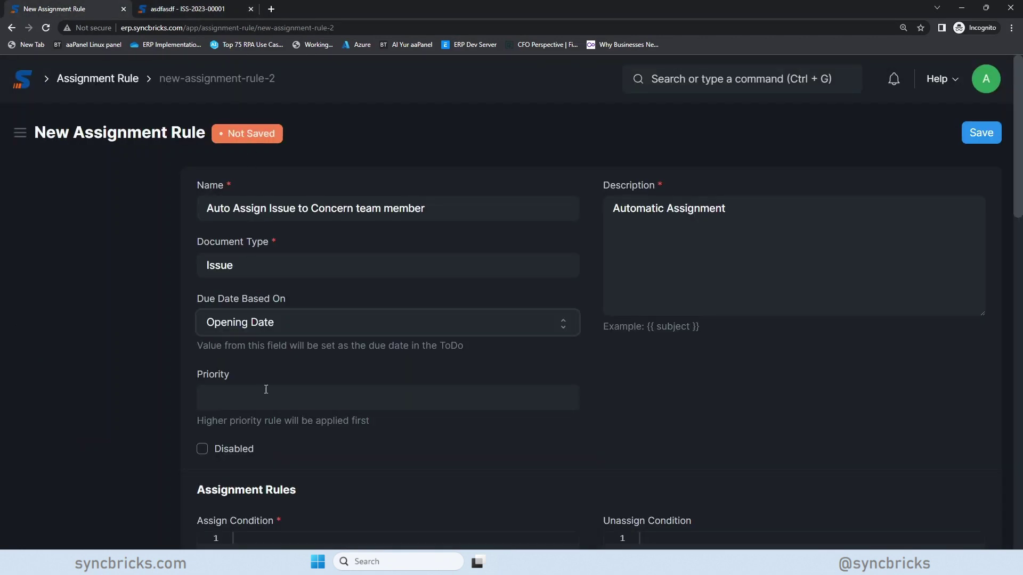
{"action": "left_click", "coordinate": [251, 403]}
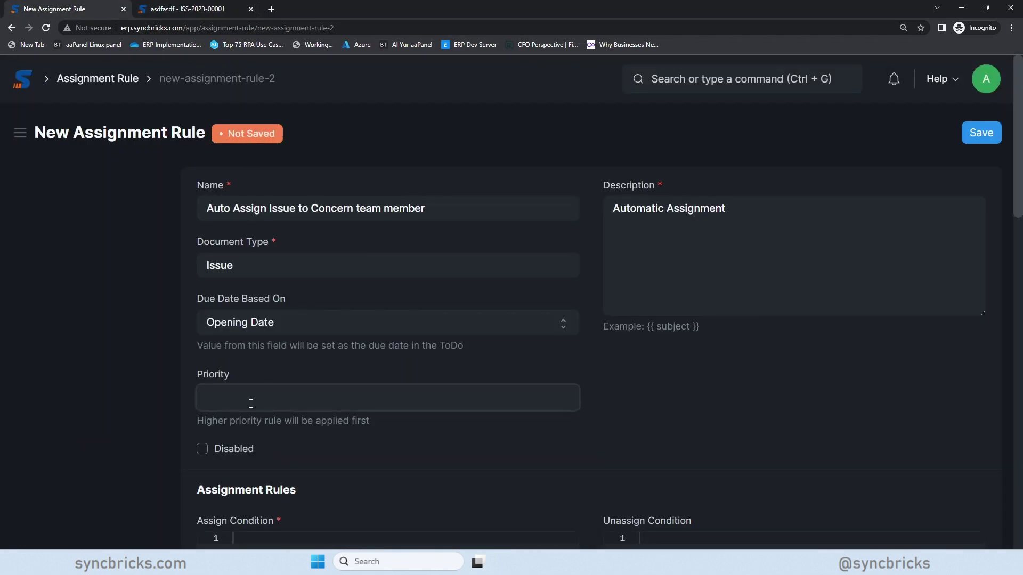
{"action": "type", "text": "HIg"}
{"action": "key", "text": "BackSpace"}
{"action": "key", "text": "BackSpace"}
{"action": "type", "text": "igh"}
- Rewrite the rule's Description as a notice about an Issue in Support Portal
{"action": "left_click_drag", "start_coordinate": [733, 215], "coordinate": [554, 212]}
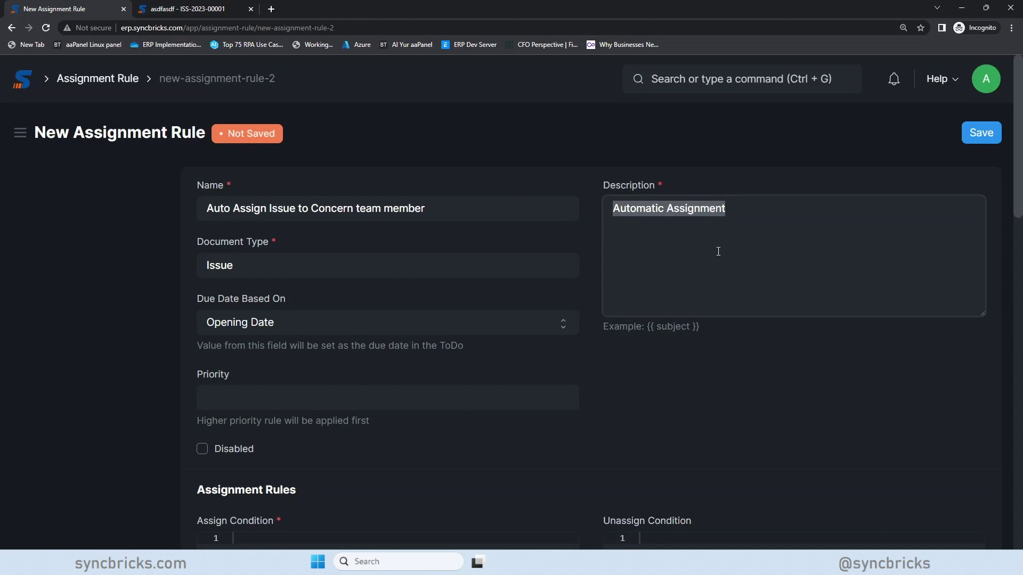
{"action": "type", "text": "You have be"}
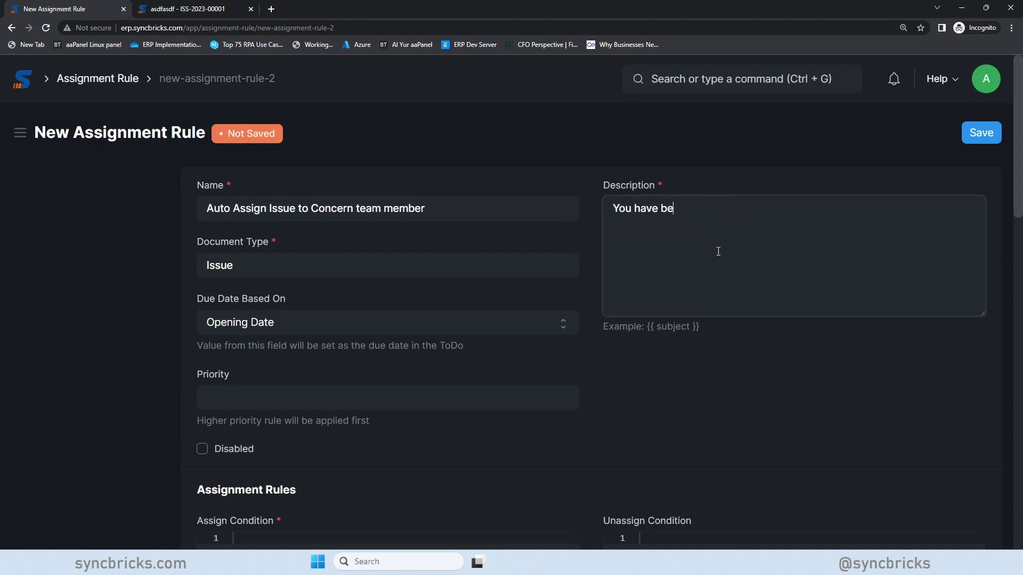
{"action": "type", "text": "en issued a"}
{"action": "key", "text": "BackSpace"}
{"action": "key", "text": "BackSpace"}
{"action": "key", "text": "BackSpace"}
{"action": "key", "text": "BackSpace"}
{"action": "key", "text": "BackSpace"}
{"action": "key", "text": "BackSpace"}
{"action": "key", "text": "BackSpace"}
{"action": "key", "text": "BackSpace"}
{"action": "type", "text": "assigned in"}
{"action": "key", "text": "BackSpace"}
{"action": "key", "text": "BackSpace"}
{"action": "type", "text": "an Issue in Supp"}
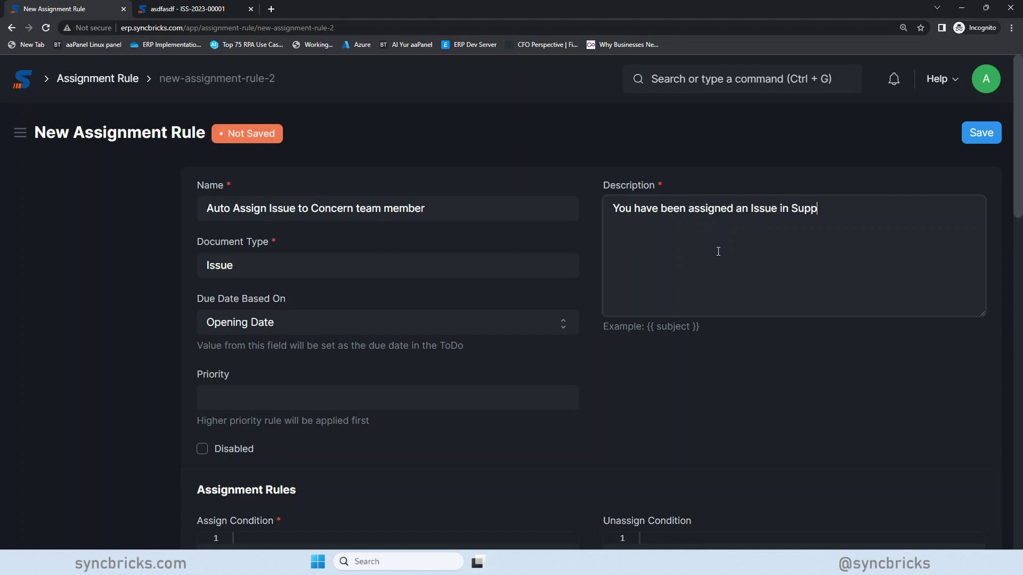
{"action": "type", "text": "ort Portal"}
{"action": "key", "text": "ctrl+a"}
- Close the test issue's Add to ToDo dialog
{"action": "left_click", "coordinate": [206, 10]}
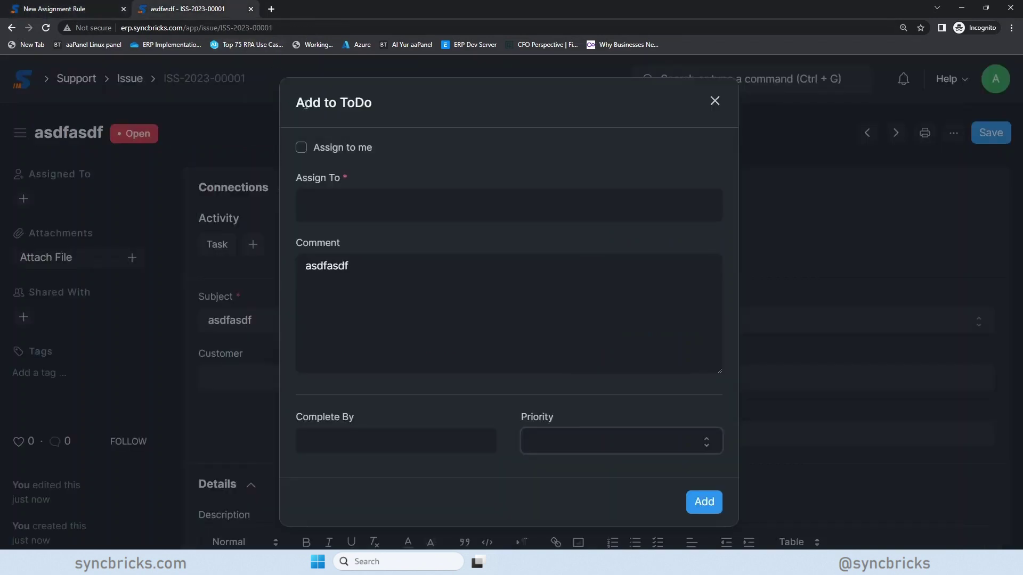
{"action": "left_click", "coordinate": [714, 101]}
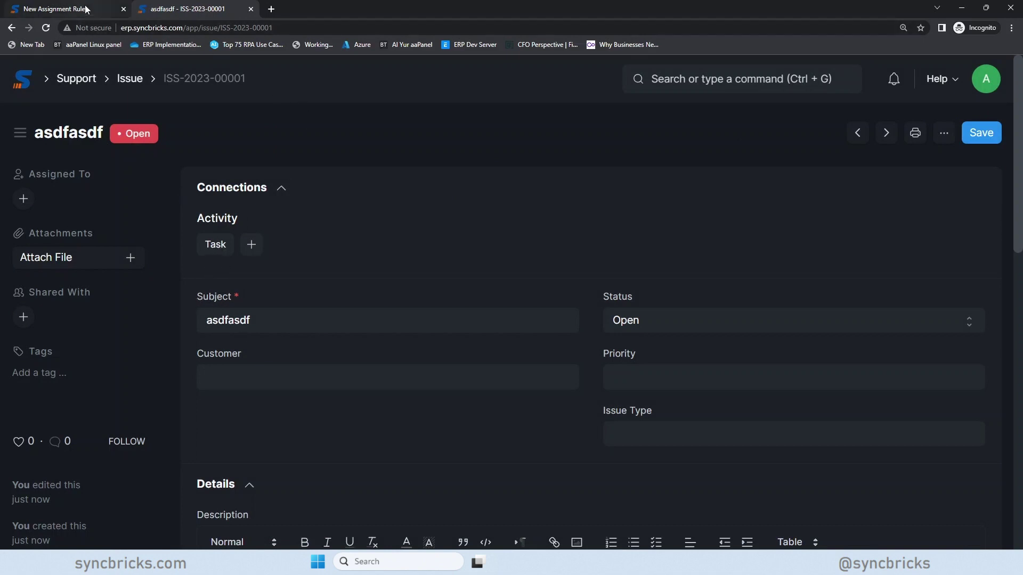
{"action": "left_click", "coordinate": [58, 9]}
- Replace the Description with the template {{ subject }}
{"action": "key", "text": "BackSpace"}
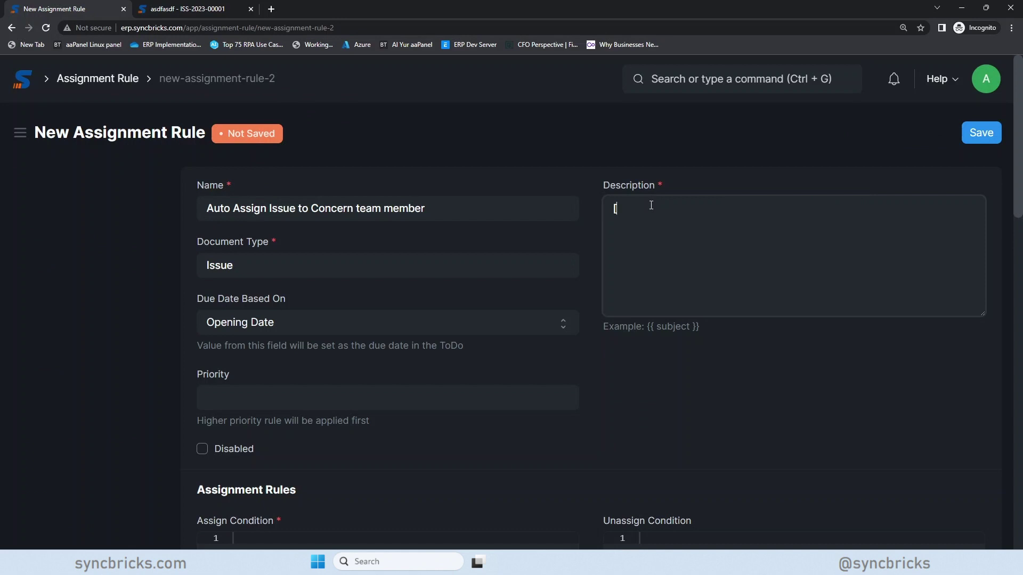
{"action": "type", "text": "{{}}"}
{"action": "key", "text": "BackSpace"}
{"action": "key", "text": "BackSpace"}
{"action": "key", "text": "BackSpace"}
{"action": "key", "text": "BackSpace"}
{"action": "type", "text": "{{}}"}
{"action": "type", "text": " subject"}
- Enter High in the rule's Priority field
{"action": "scroll", "coordinate": [673, 255], "scroll_direction": "down", "scroll_amount": 2}
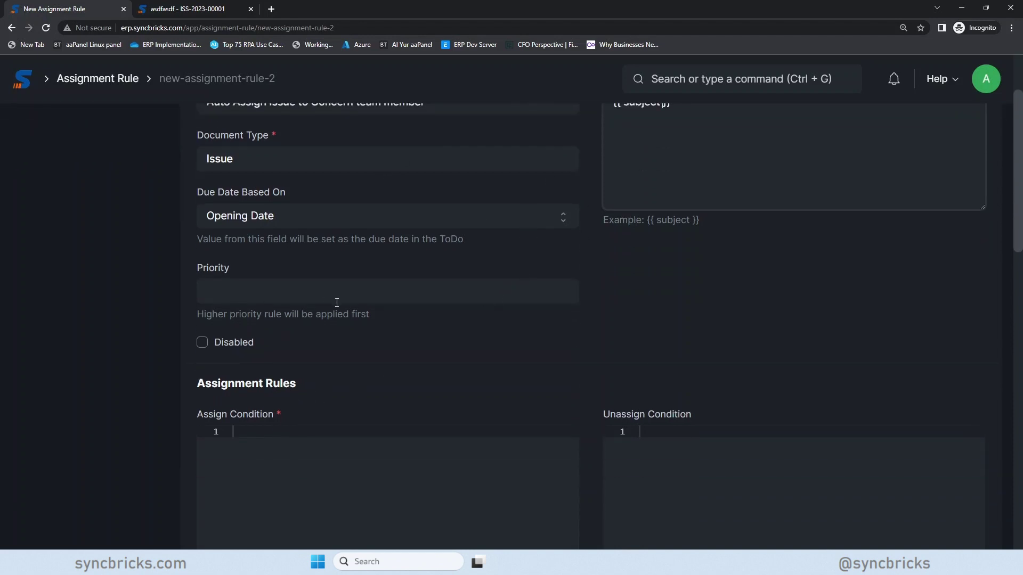
{"action": "left_click", "coordinate": [288, 297]}
{"action": "type", "text": "H"}
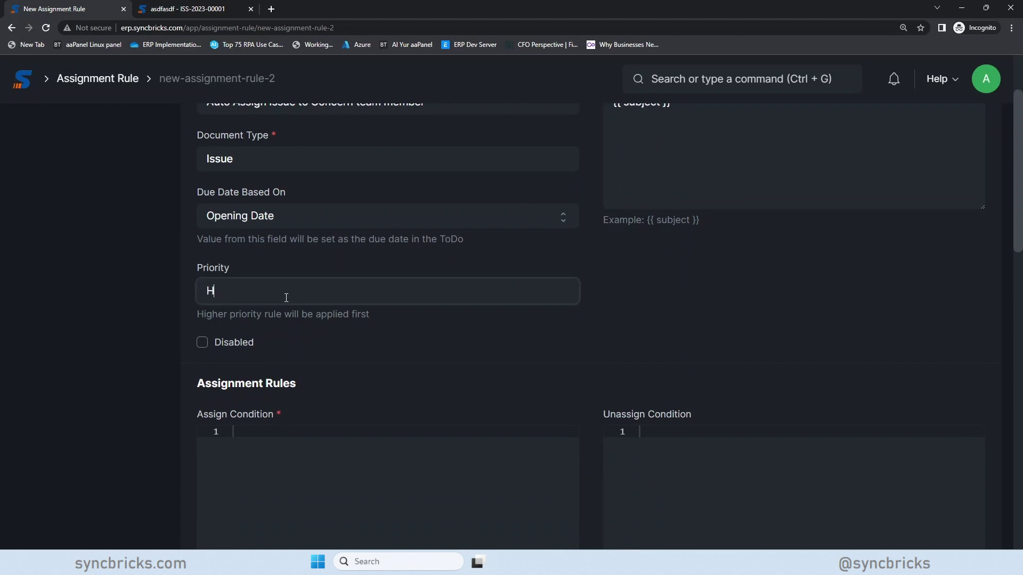
{"action": "type", "text": "igh"}
{"action": "scroll", "coordinate": [426, 431], "scroll_direction": "down", "scroll_amount": 1}
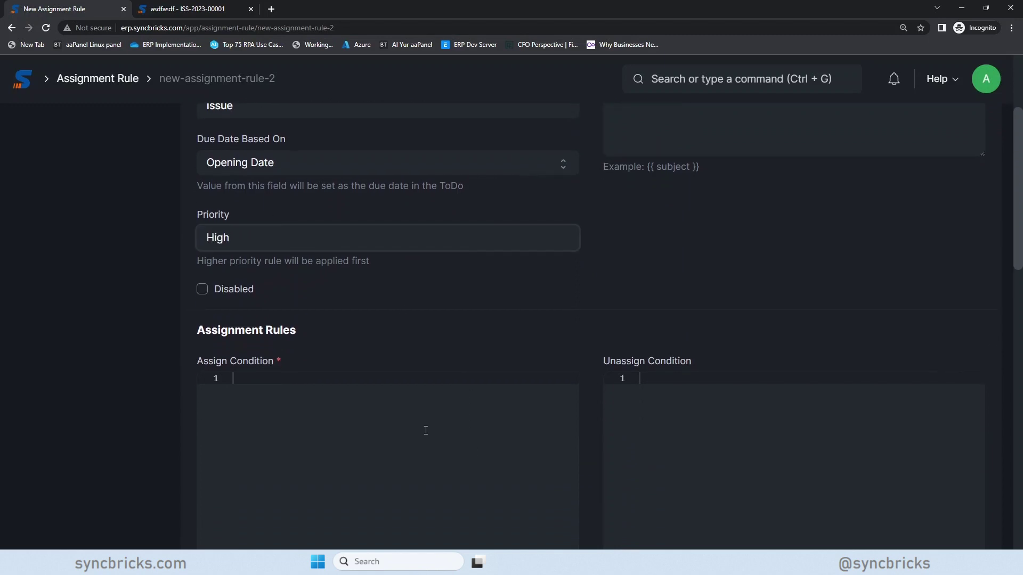
{"action": "left_click", "coordinate": [238, 404]}
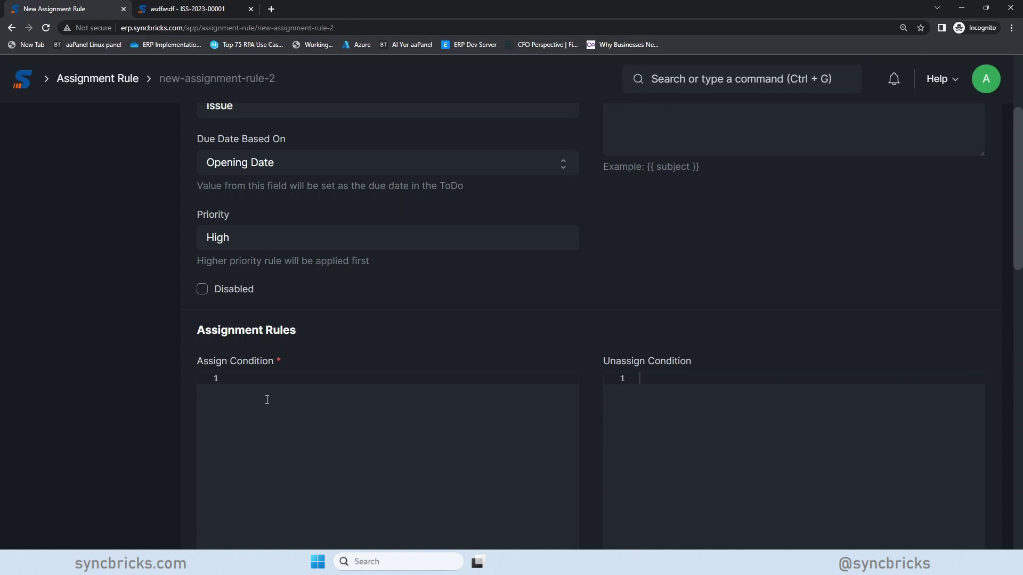
- Copy the Issue Type label from the test issue into the Assign Condition
{"action": "left_click", "coordinate": [152, 9]}
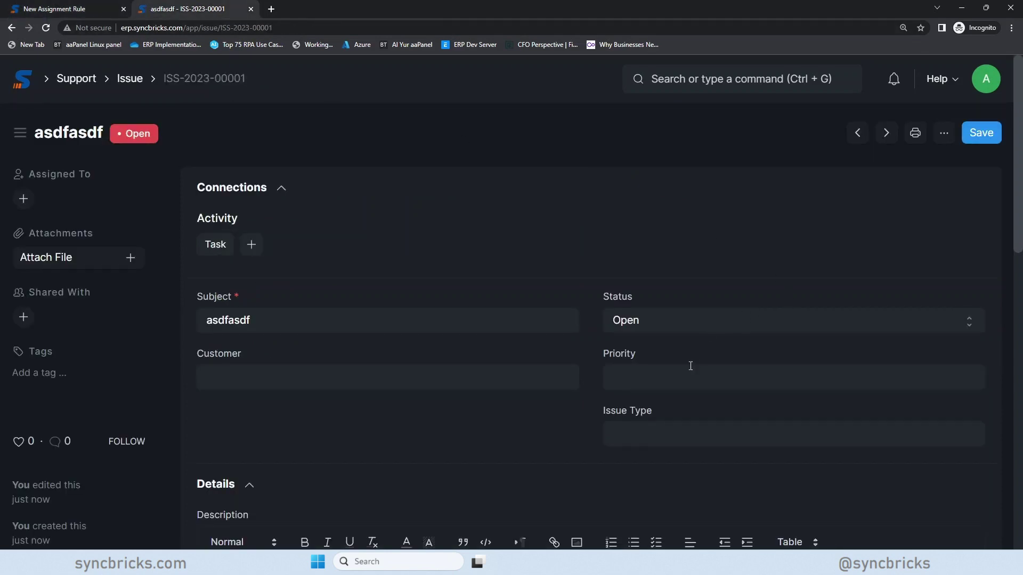
{"action": "left_click", "coordinate": [663, 428]}
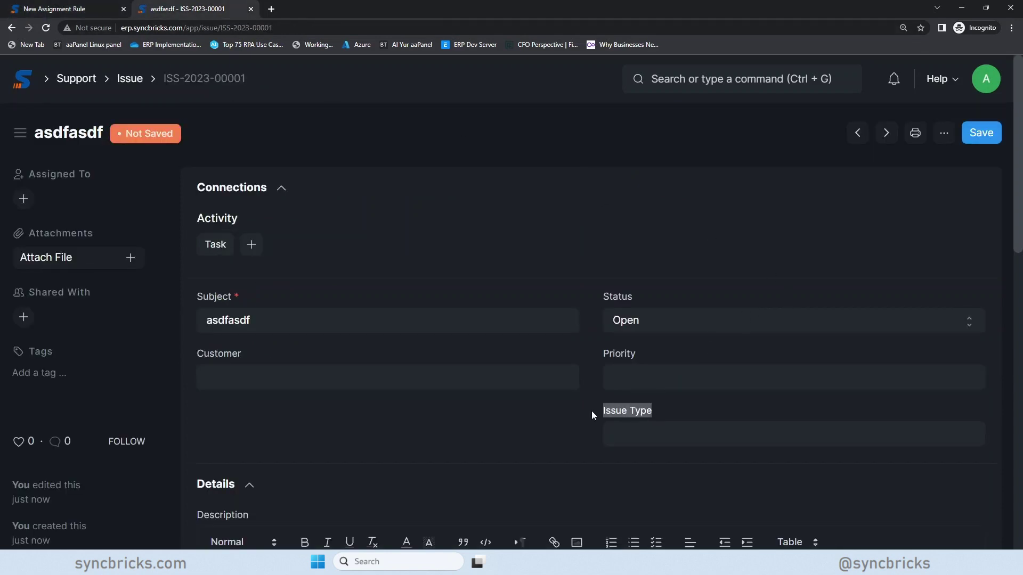
{"action": "left_click", "coordinate": [66, 9]}
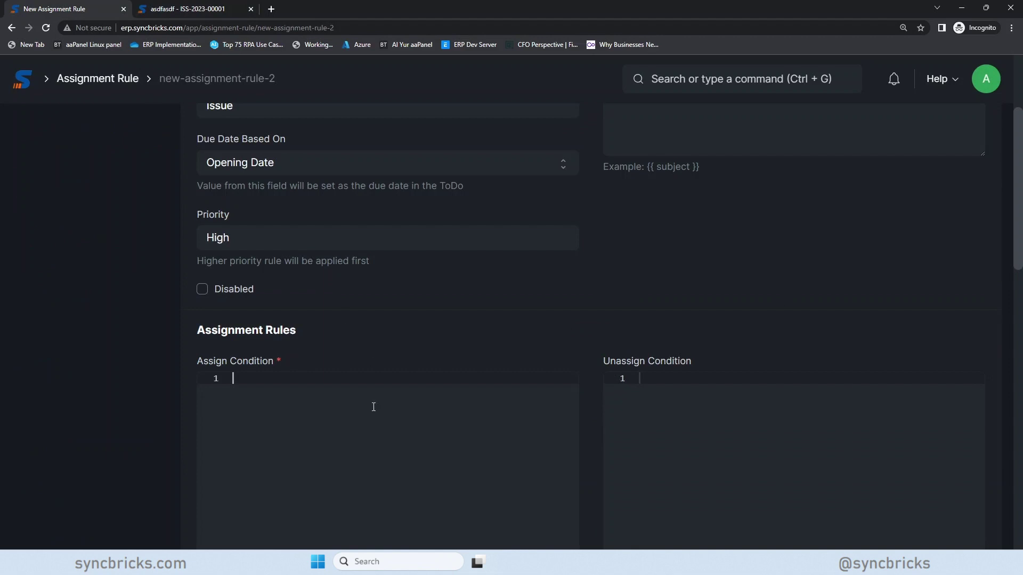
{"action": "left_click", "coordinate": [293, 382]}
{"action": "type", "text": "Issue Type"}
- Edit the Assign Condition to read Issue_Type == '' with the caret inside the quotes
{"action": "left_click", "coordinate": [266, 380]}
{"action": "key", "text": "BackSpace"}
{"action": "type", "text": "_"}
{"action": "key", "text": "End"}
{"action": "key", "text": "Left"}
{"action": "key", "text": "Right"}
{"action": "key", "text": "Right"}
{"action": "type", "text": "== ''"}
{"action": "key", "text": "Left"}
- Set the test issue's type to Technical Issue and paste it into the rule's Assign Condition
{"action": "left_click", "coordinate": [187, 8]}
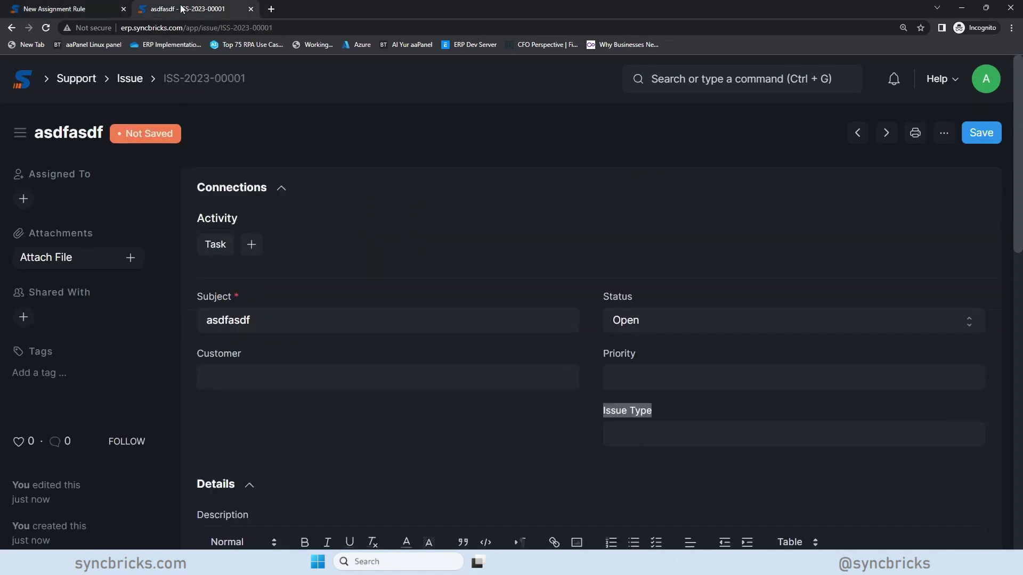
{"action": "left_click", "coordinate": [725, 435]}
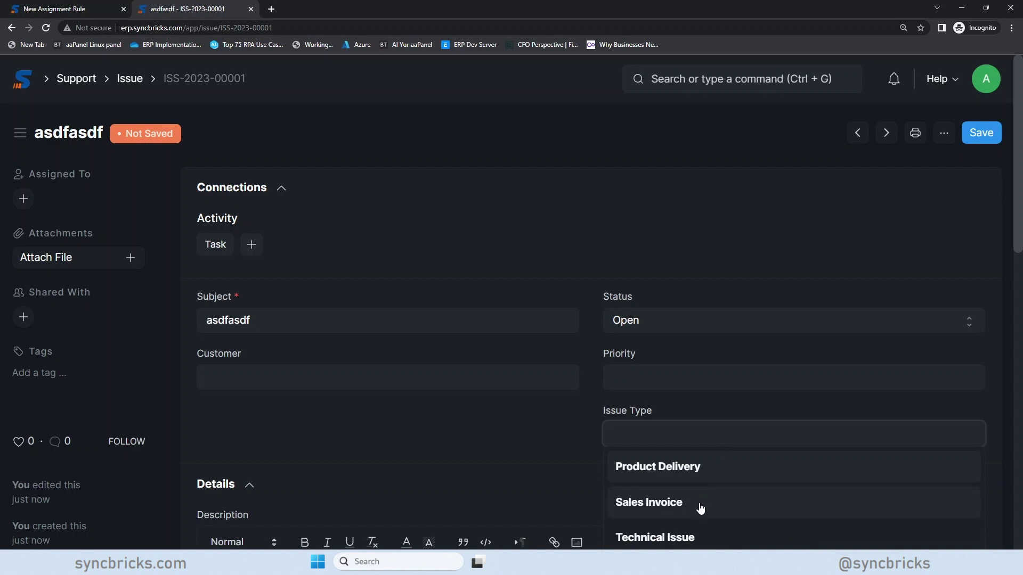
{"action": "left_click", "coordinate": [699, 535]}
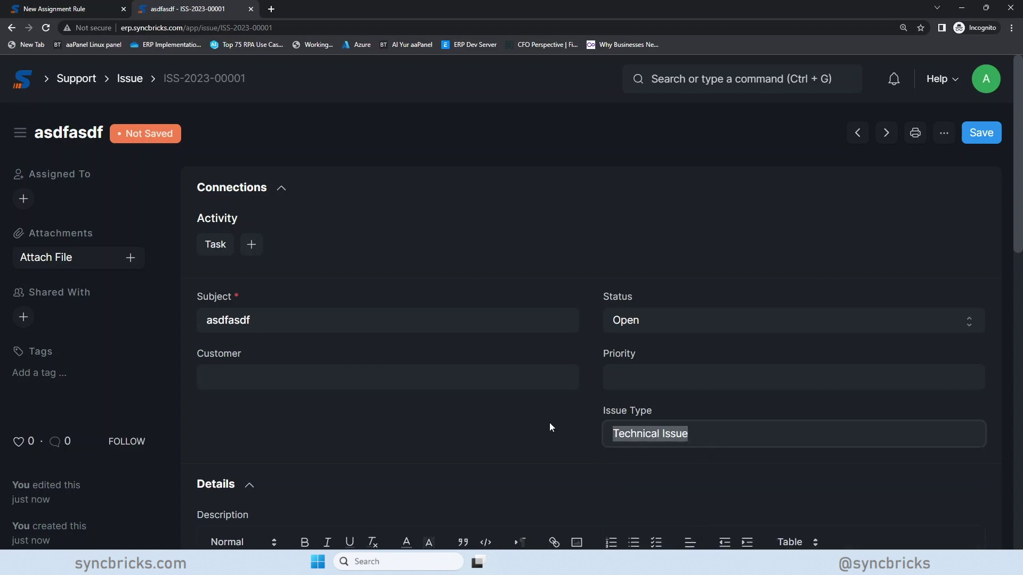
{"action": "left_click", "coordinate": [80, 9]}
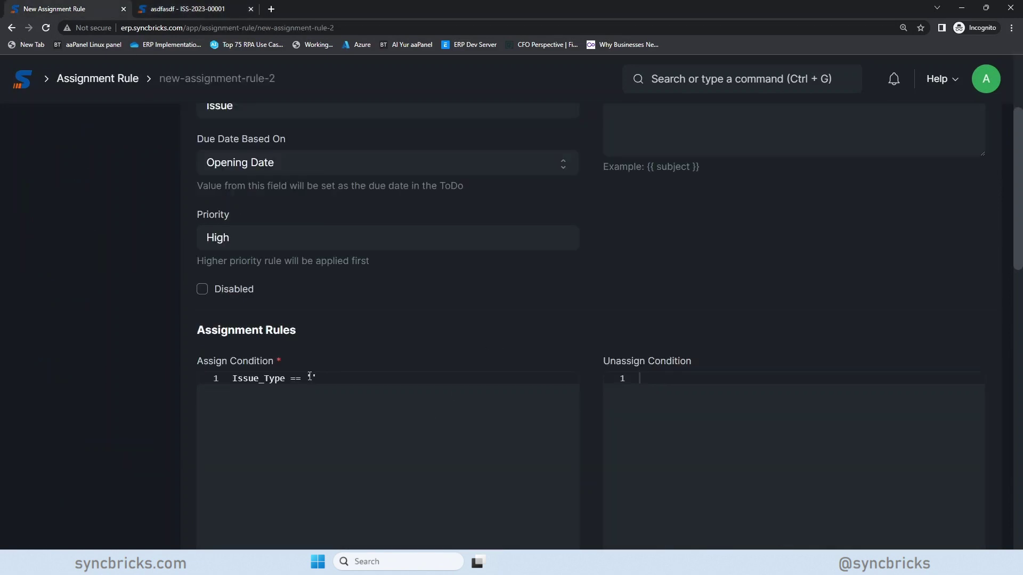
{"action": "type", "text": "Technical Issue"}
- Add one user to receive round-robin assignments
{"action": "scroll", "coordinate": [365, 320], "scroll_direction": "down", "scroll_amount": 5}
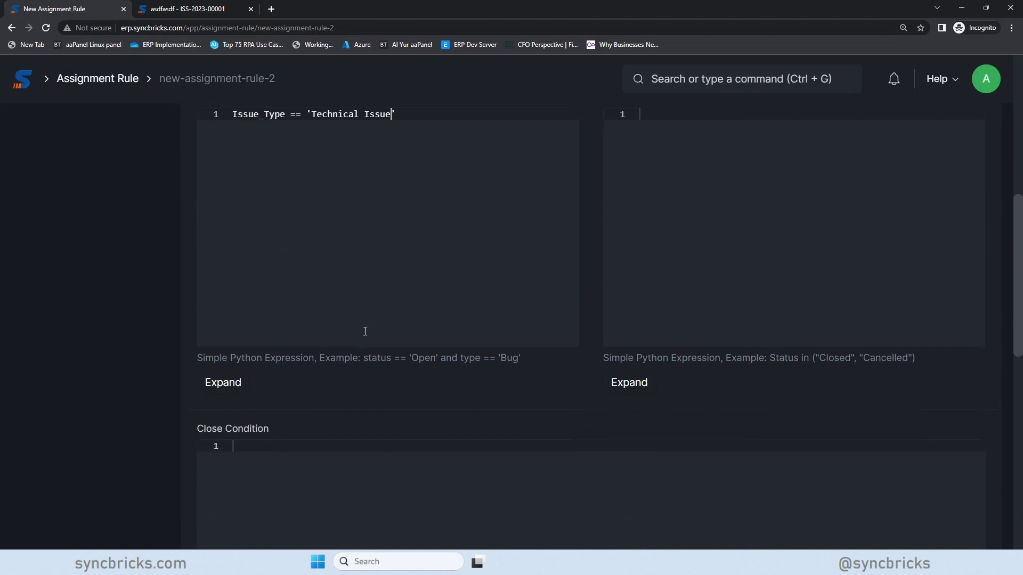
{"action": "scroll", "coordinate": [279, 438], "scroll_direction": "down", "scroll_amount": 7}
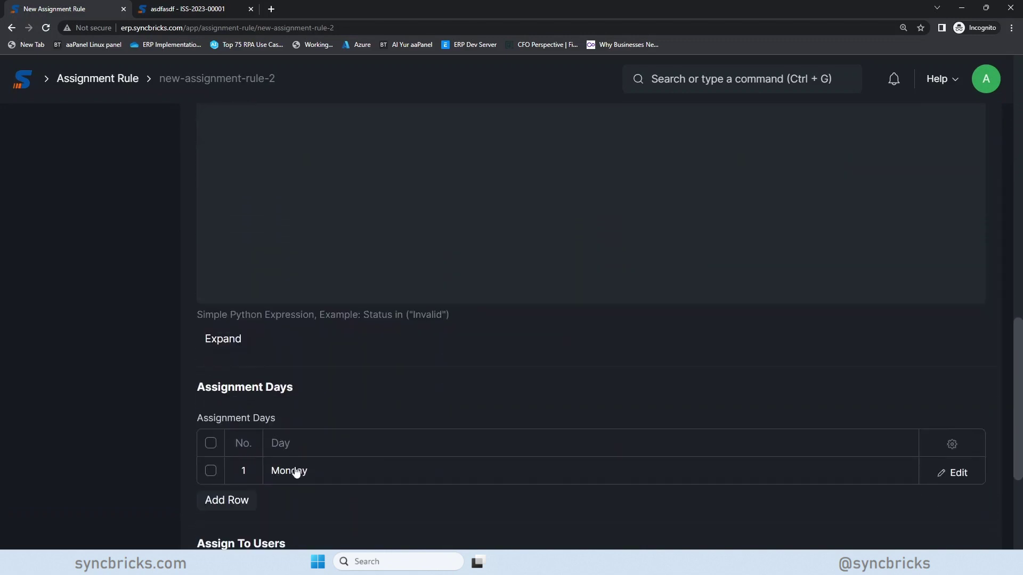
{"action": "scroll", "coordinate": [297, 473], "scroll_direction": "down", "scroll_amount": 3}
{"action": "scroll", "coordinate": [268, 496], "scroll_direction": "down", "scroll_amount": 1}
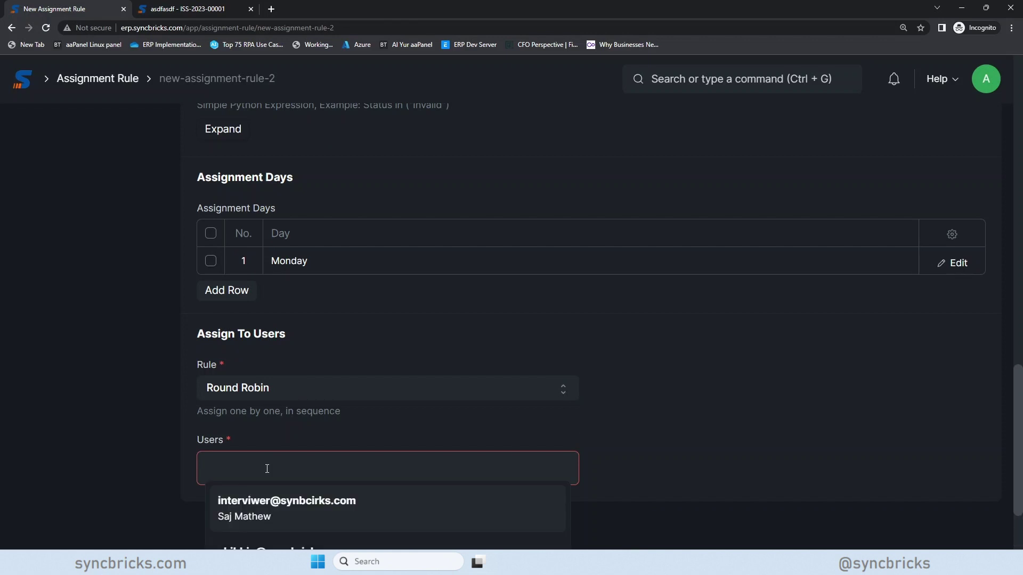
{"action": "left_click", "coordinate": [259, 501]}
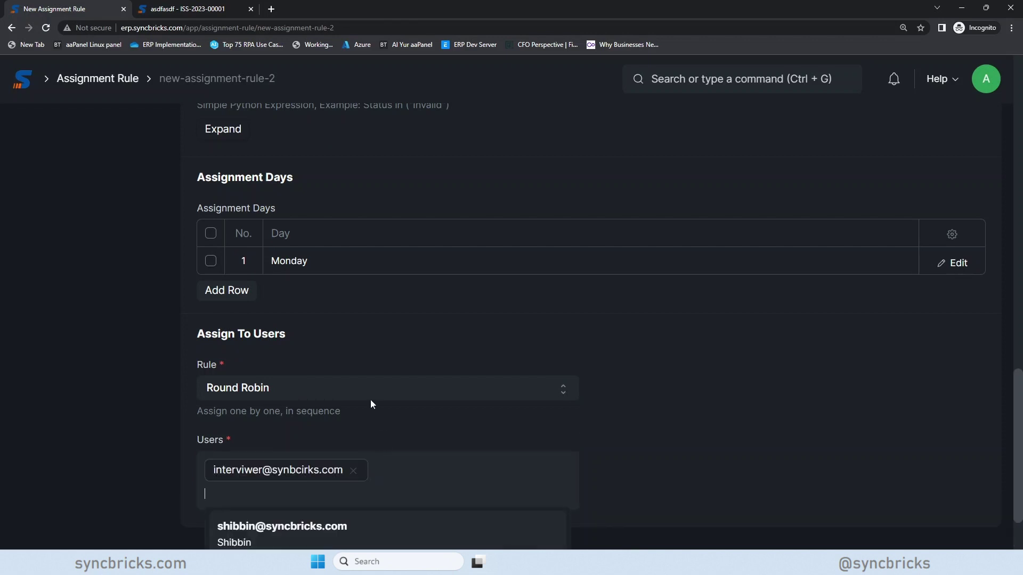
- Add Tuesday, Wednesday, Thursday and Friday to the Assignment Days after Monday
{"action": "left_click", "coordinate": [226, 290]}
{"action": "left_click", "coordinate": [226, 318]}
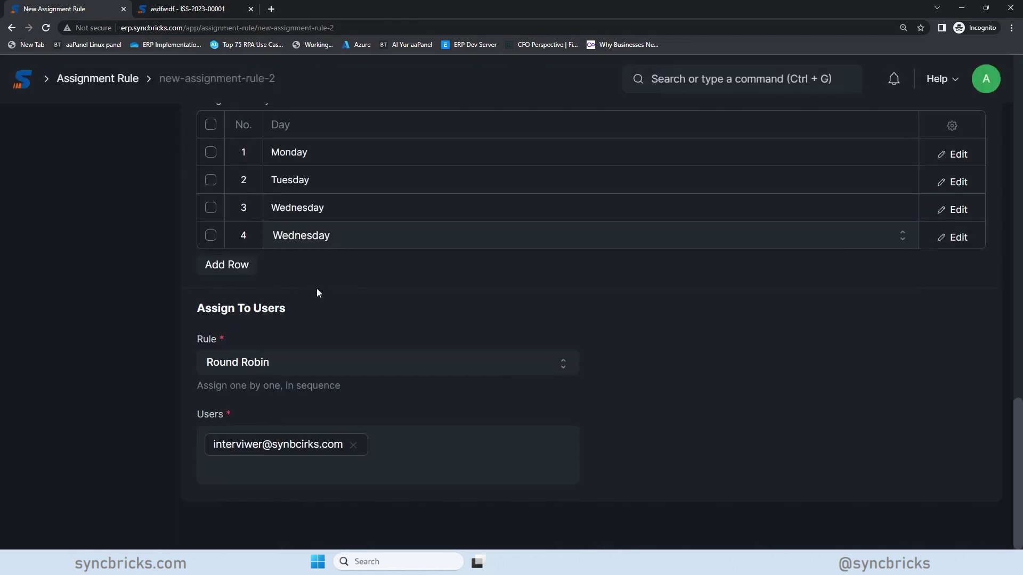
{"action": "left_click", "coordinate": [226, 263]}
{"action": "left_click", "coordinate": [320, 263]}
{"action": "left_click", "coordinate": [323, 337]}
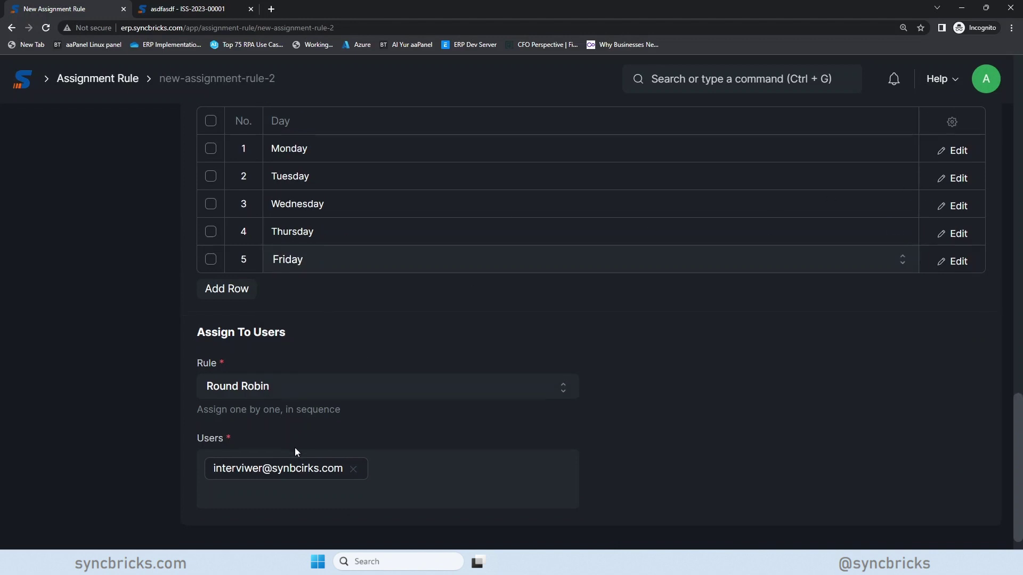
{"action": "scroll", "coordinate": [320, 455], "scroll_direction": "down", "scroll_amount": 1}
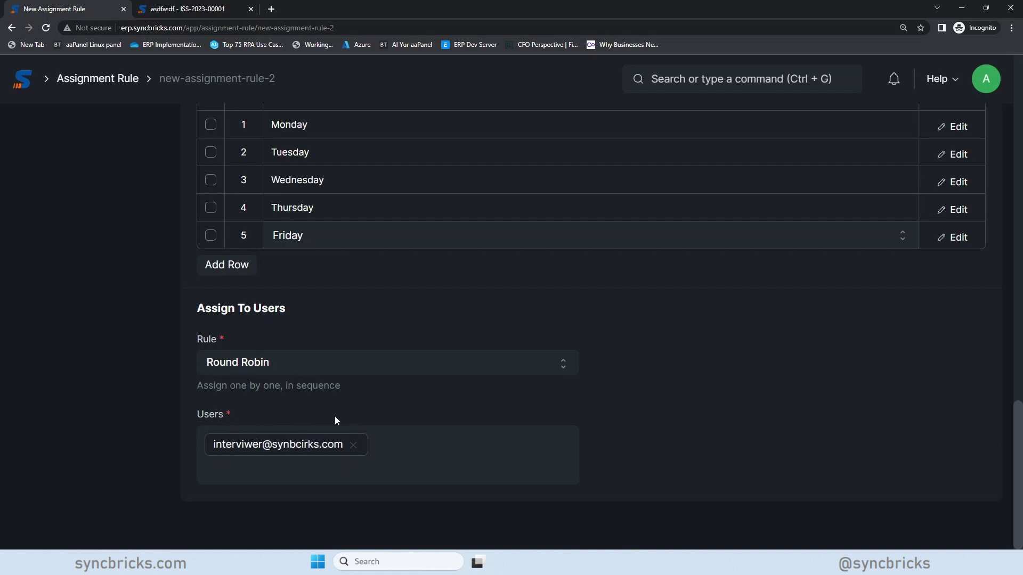
- Try the Load Balancing and Based on Field rule methods, then set the rule back to Round Robin
{"action": "left_click", "coordinate": [216, 369]}
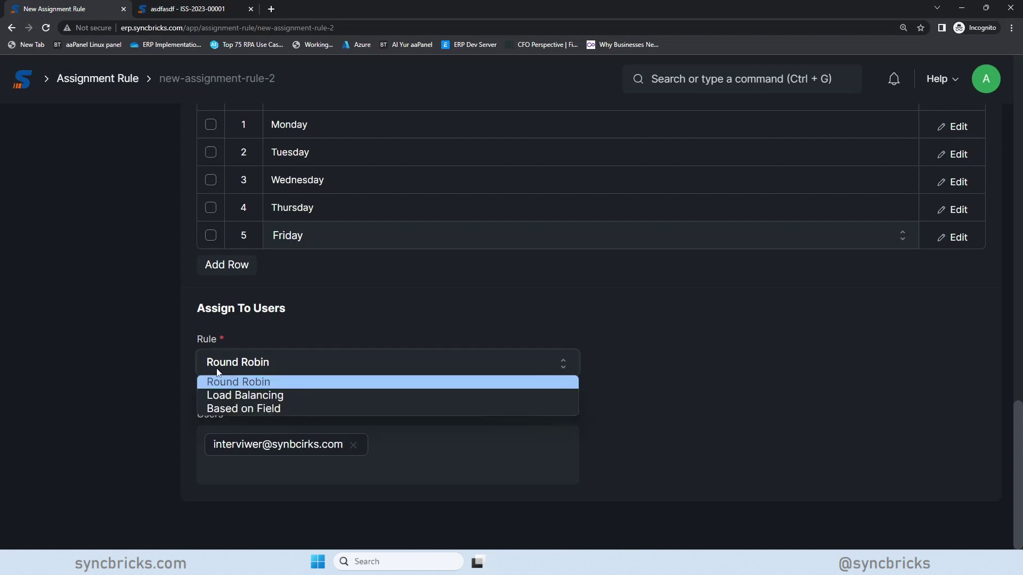
{"action": "left_click", "coordinate": [240, 395]}
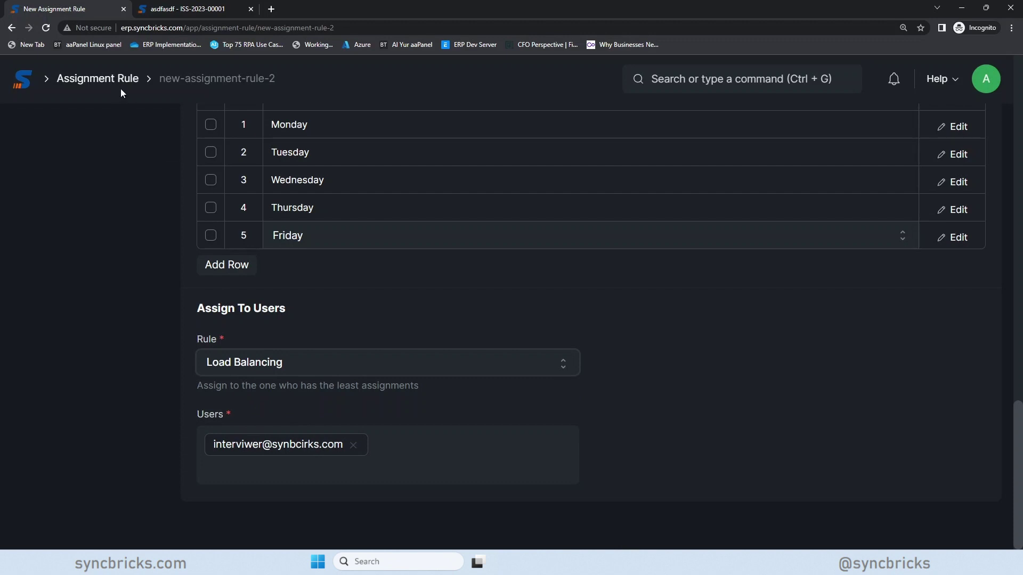
{"action": "left_click", "coordinate": [237, 361]}
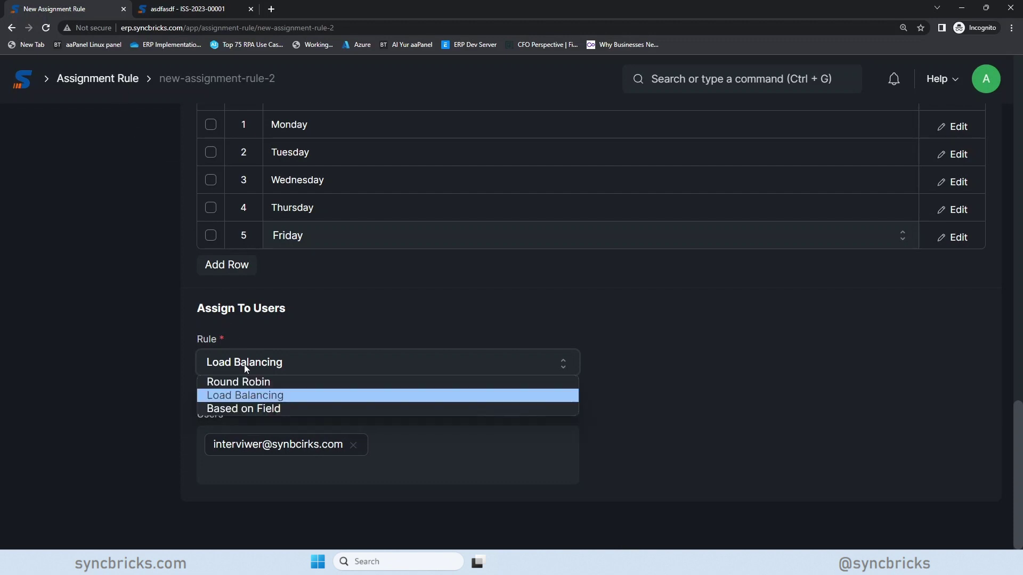
{"action": "left_click", "coordinate": [256, 410]}
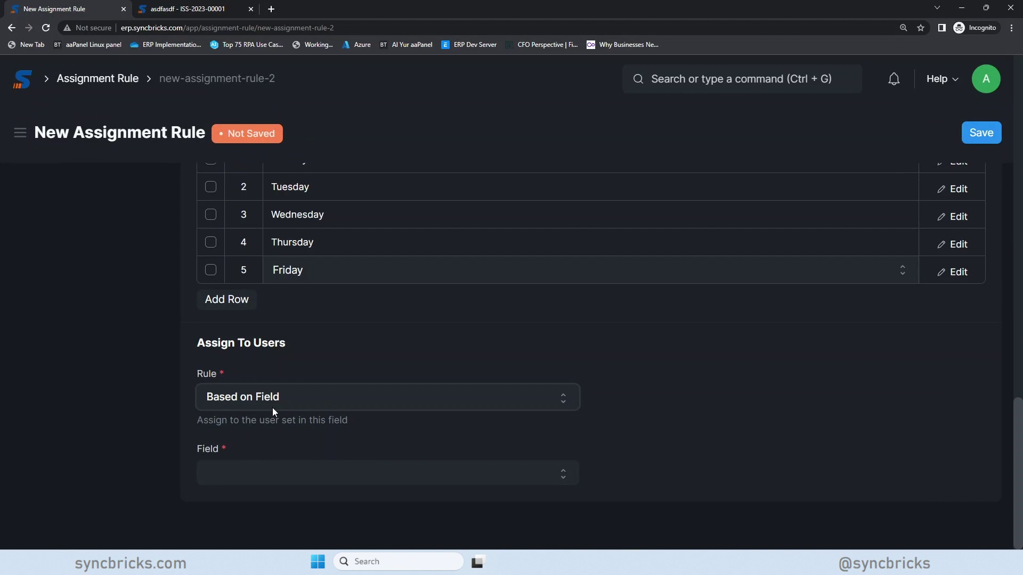
{"action": "left_click", "coordinate": [321, 466]}
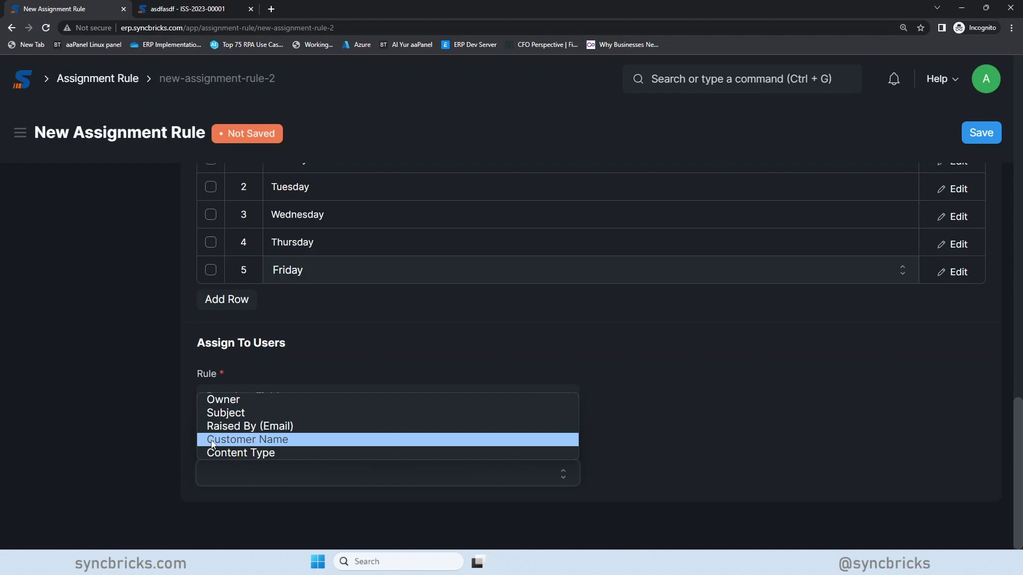
{"action": "left_click", "coordinate": [373, 364]}
{"action": "left_click", "coordinate": [345, 395]}
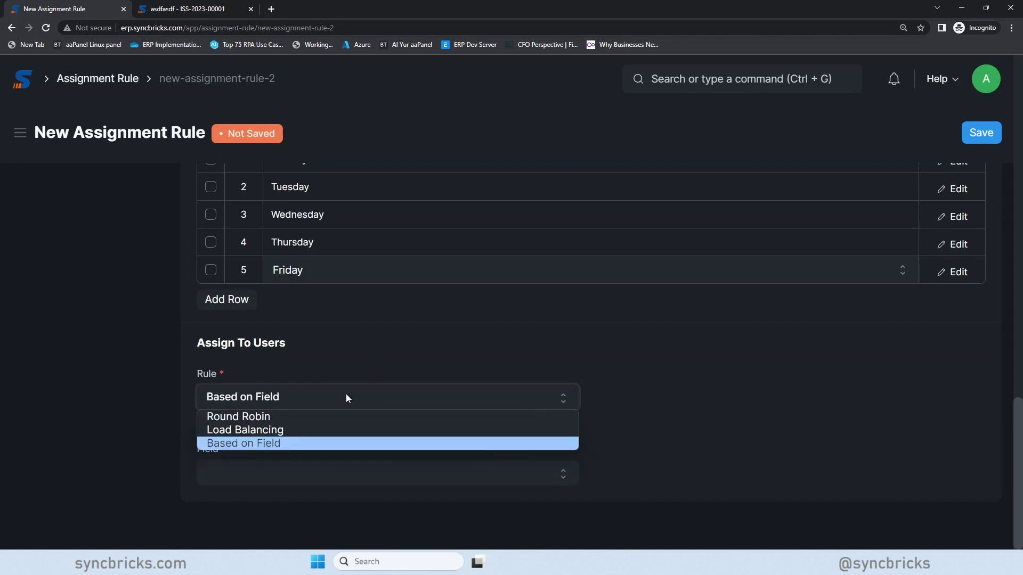
{"action": "left_click", "coordinate": [290, 418]}
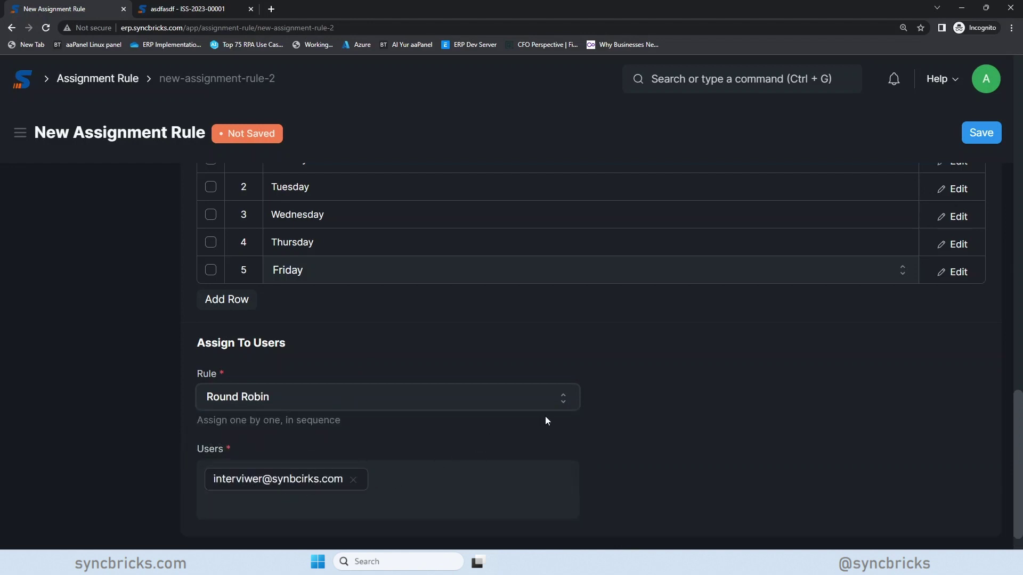
{"action": "scroll", "coordinate": [565, 417], "scroll_direction": "up", "scroll_amount": 12}
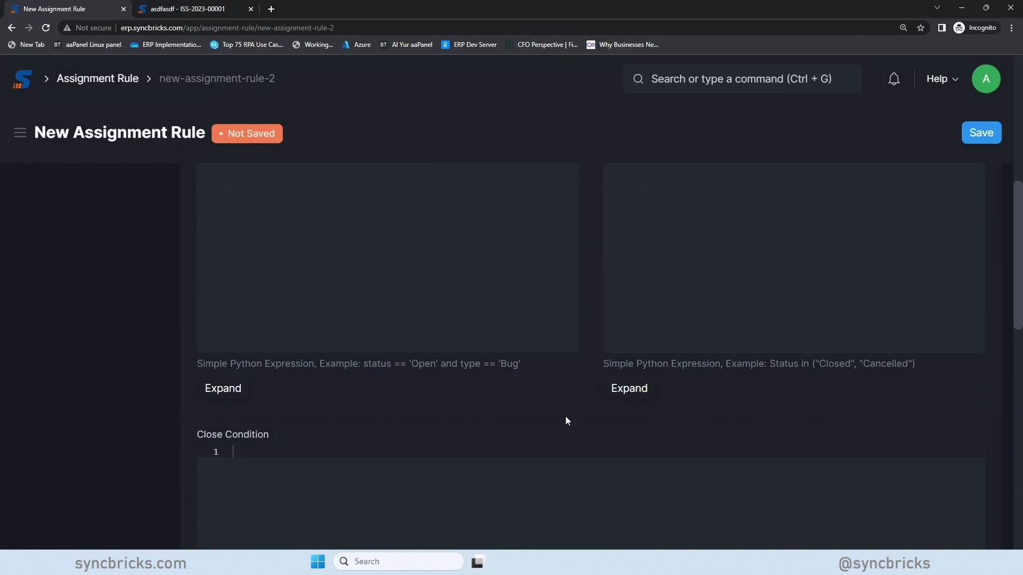
{"action": "scroll", "coordinate": [565, 416], "scroll_direction": "up", "scroll_amount": 3}
- Save the assignment rule and return to the Assignment Rule list
{"action": "left_click", "coordinate": [981, 133]}
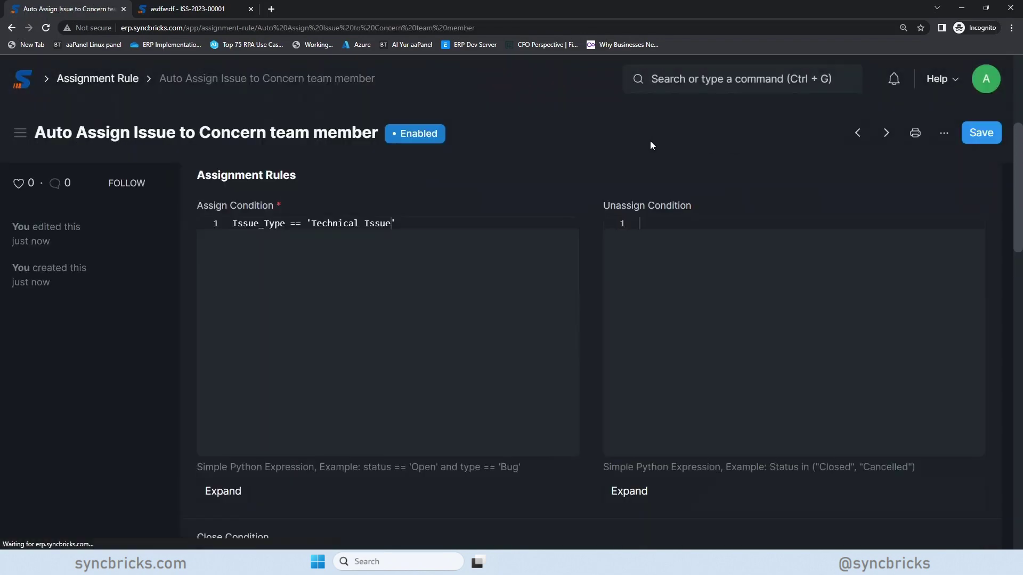
{"action": "scroll", "coordinate": [347, 193], "scroll_direction": "up", "scroll_amount": 4}
{"action": "left_click", "coordinate": [98, 78]}
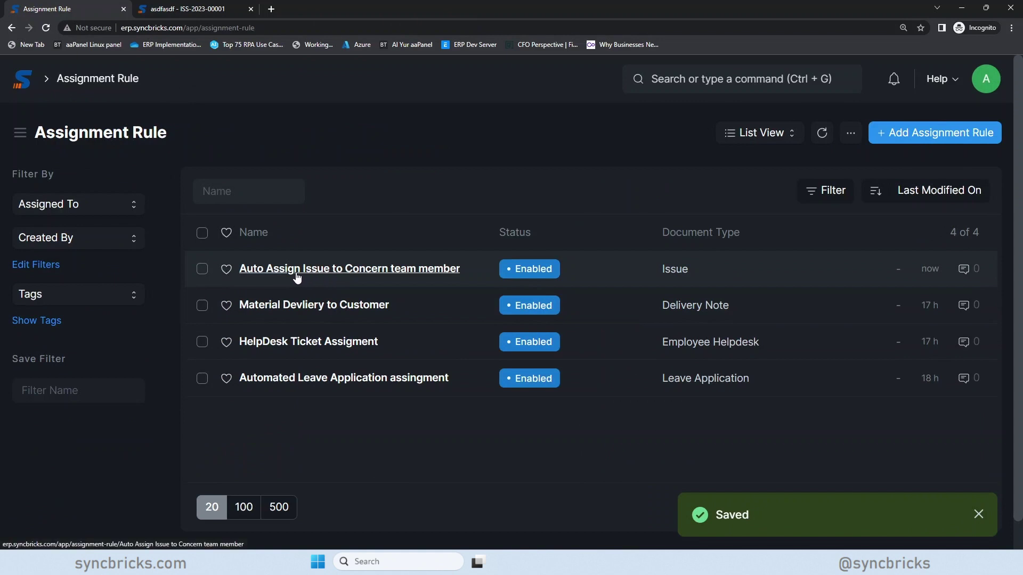
- Glance at issue ISS-2023-00001, reopen the Auto Assign Issue rule, then go back to the issue
{"action": "left_click", "coordinate": [185, 11]}
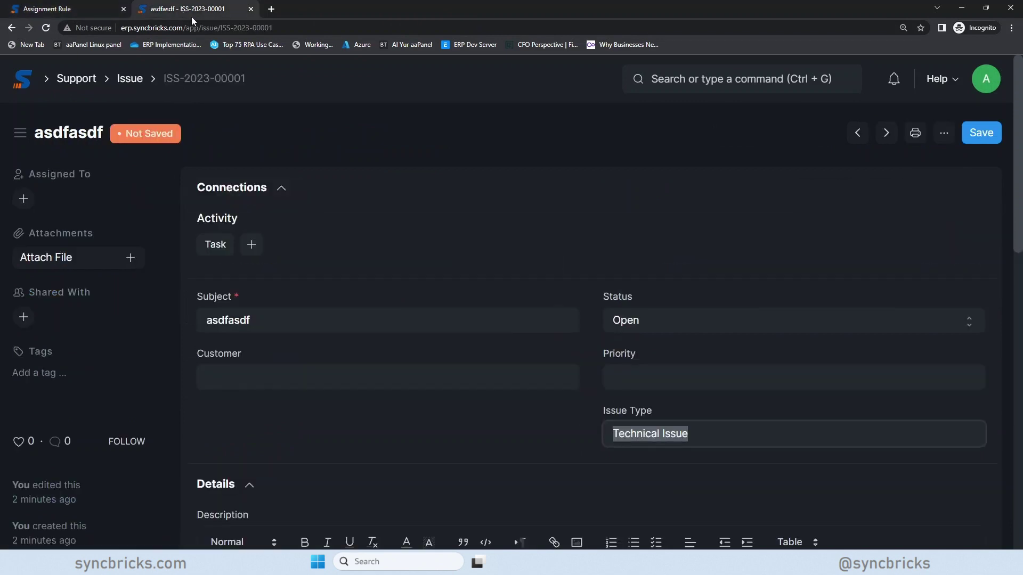
{"action": "left_click_drag", "start_coordinate": [608, 411], "coordinate": [652, 419]}
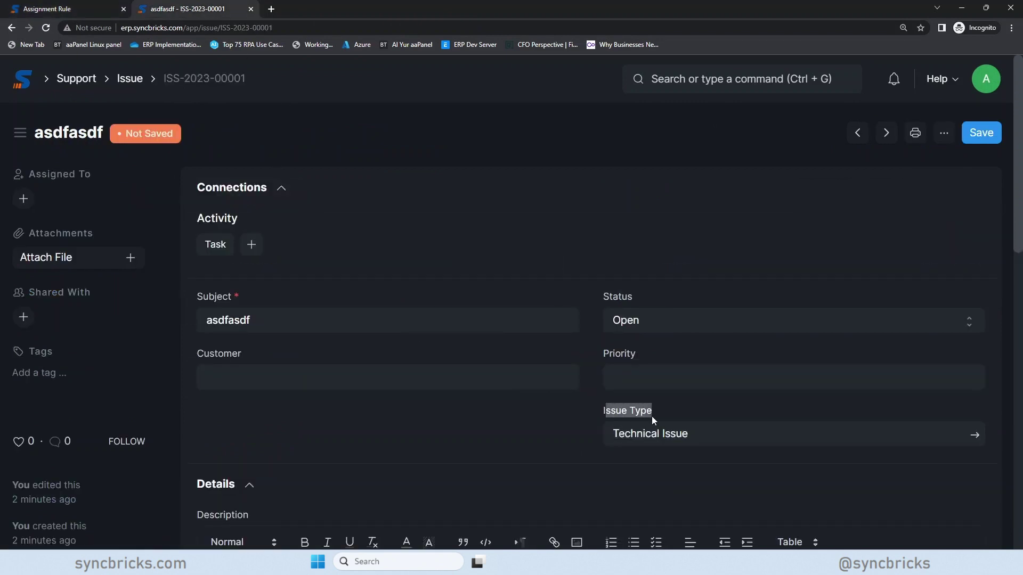
{"action": "left_click", "coordinate": [99, 16]}
{"action": "left_click", "coordinate": [293, 213]}
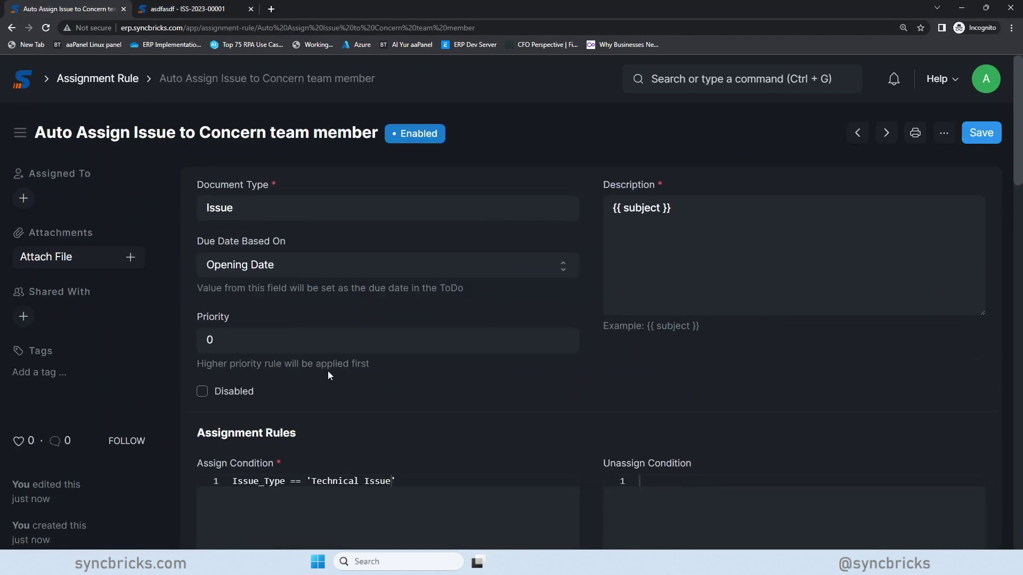
{"action": "scroll", "coordinate": [328, 373], "scroll_direction": "down", "scroll_amount": 2}
{"action": "left_click", "coordinate": [180, 6]}
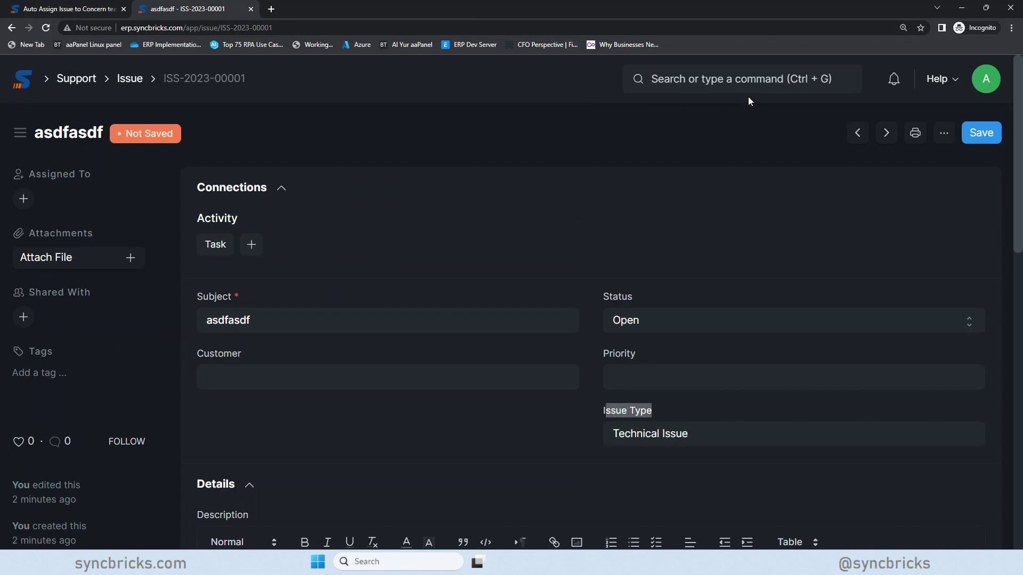
- Open the Issue DocType in a new tab, filtering the DocType list by 'issue' without the HR module
{"action": "right_click", "coordinate": [138, 82]}
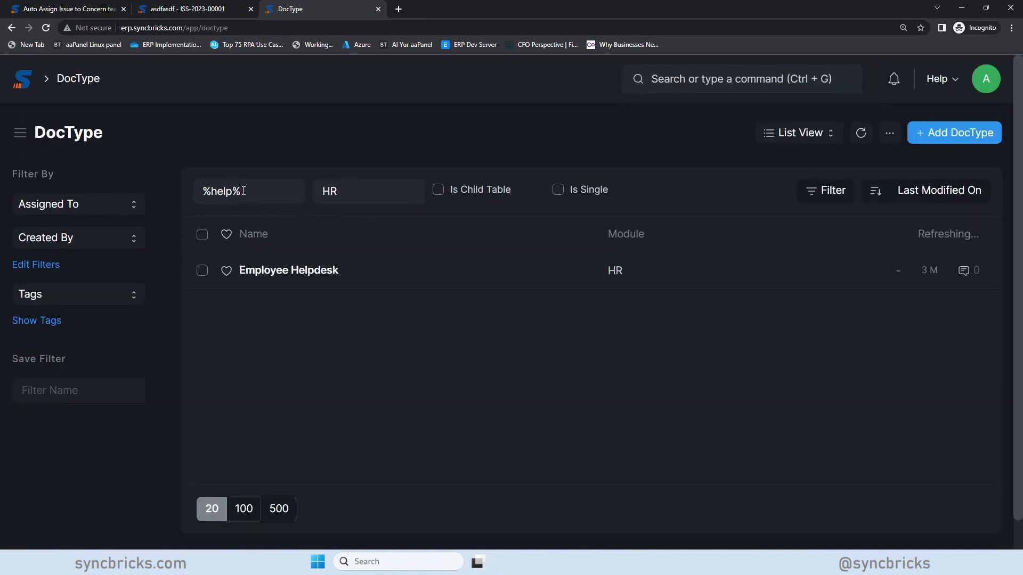
{"action": "triple_click", "coordinate": [224, 191]}
{"action": "key", "text": "BackSpace"}
{"action": "type", "text": "issue"}
{"action": "double_click", "coordinate": [348, 191]}
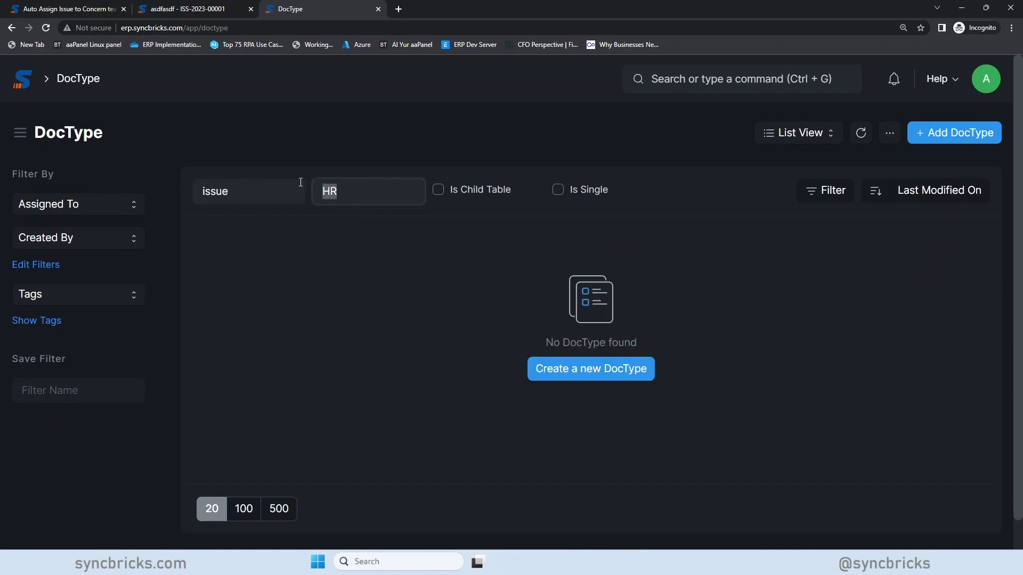
{"action": "key", "text": "BackSpace"}
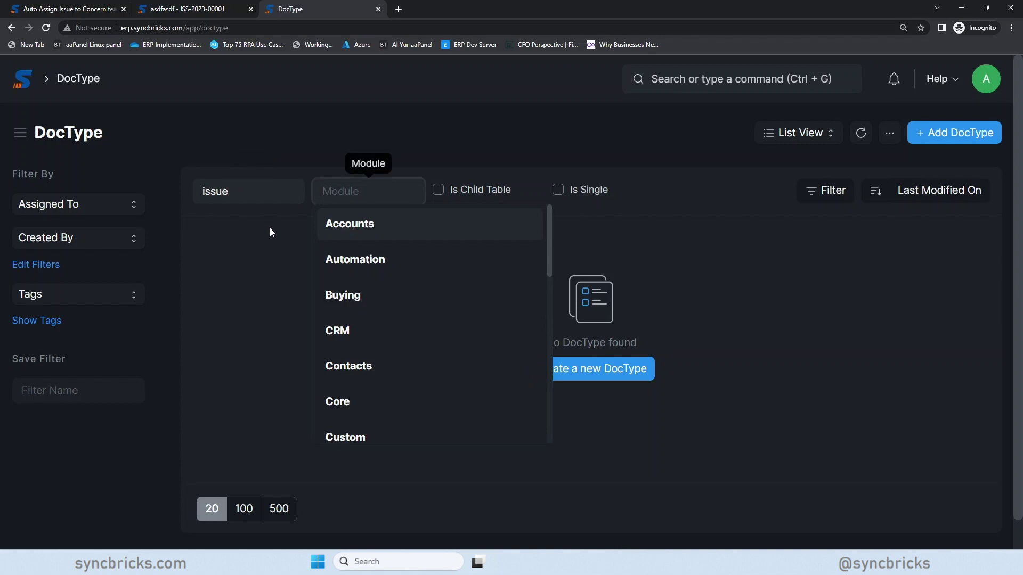
{"action": "left_click", "coordinate": [249, 198]}
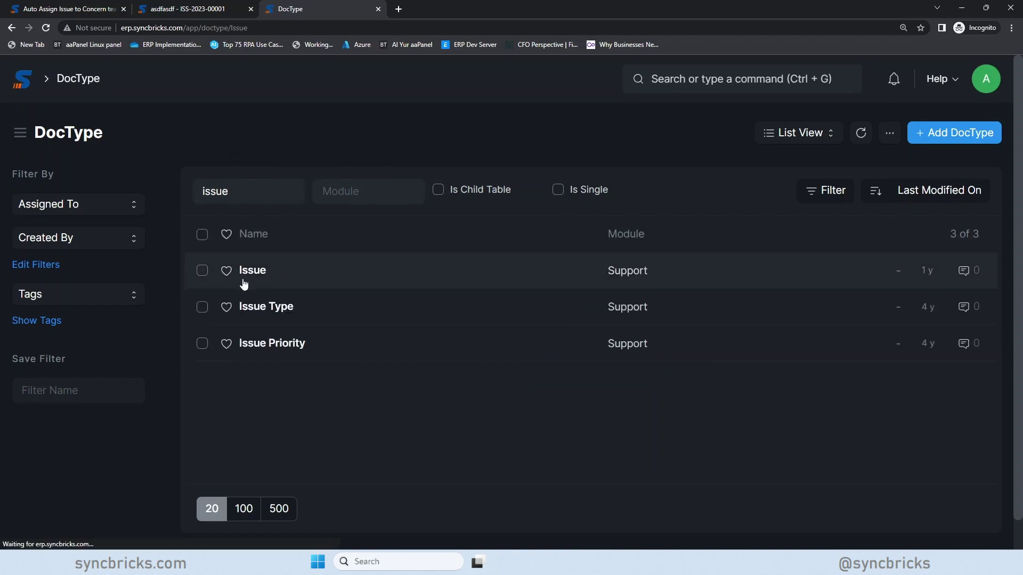
{"action": "left_click", "coordinate": [251, 276]}
- Copy the issue_type field name from row 9 of the Issue DocType fields
{"action": "scroll", "coordinate": [529, 363], "scroll_direction": "down", "scroll_amount": 14}
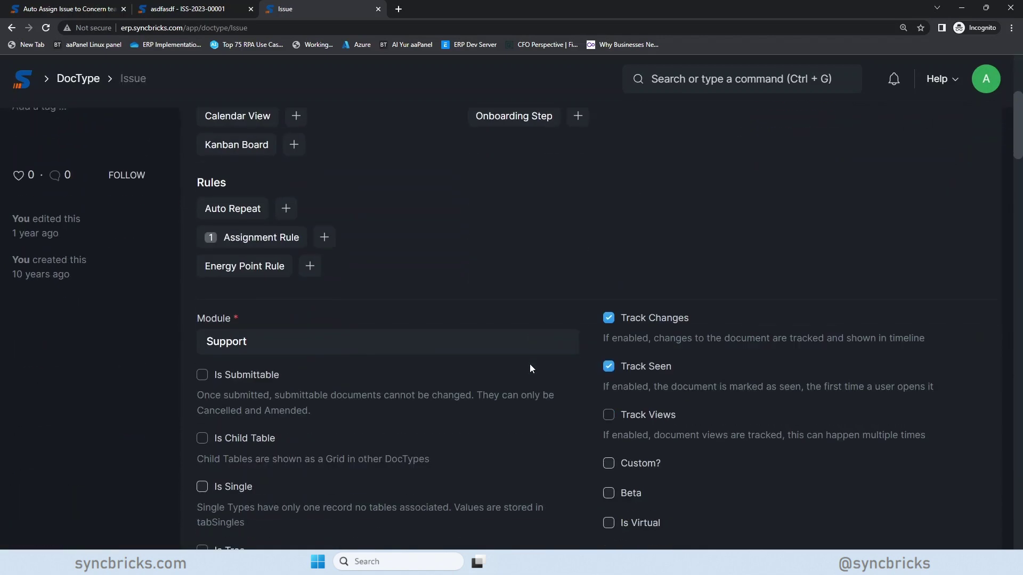
{"action": "scroll", "coordinate": [529, 363], "scroll_direction": "down", "scroll_amount": 6}
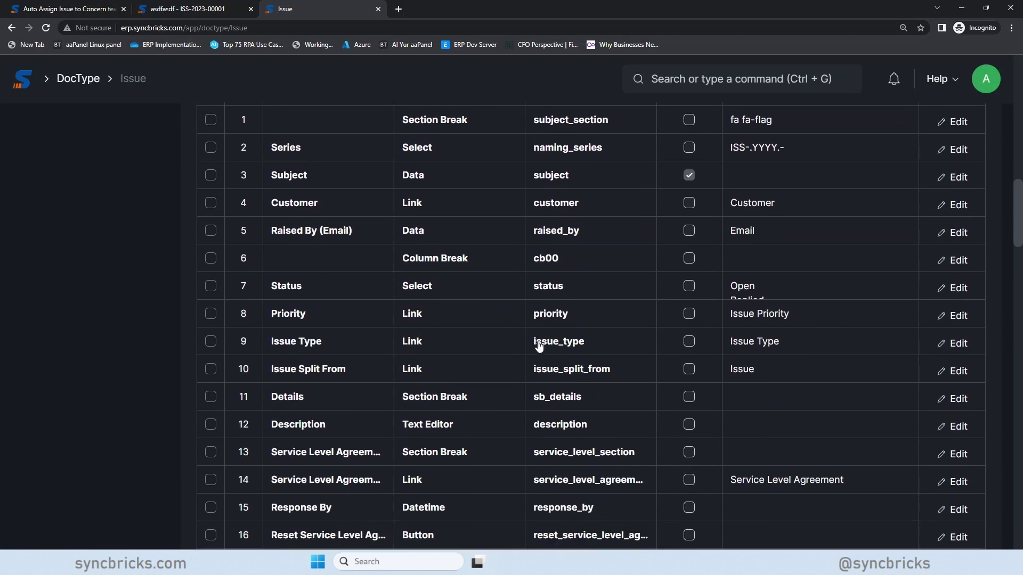
{"action": "scroll", "coordinate": [544, 357], "scroll_direction": "down", "scroll_amount": 3}
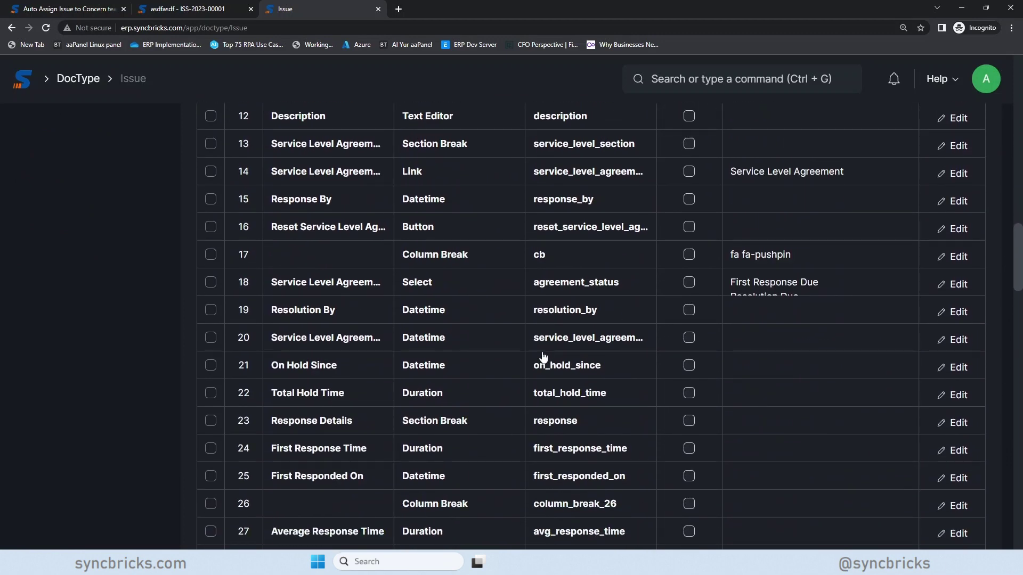
{"action": "scroll", "coordinate": [543, 356], "scroll_direction": "up", "scroll_amount": 8}
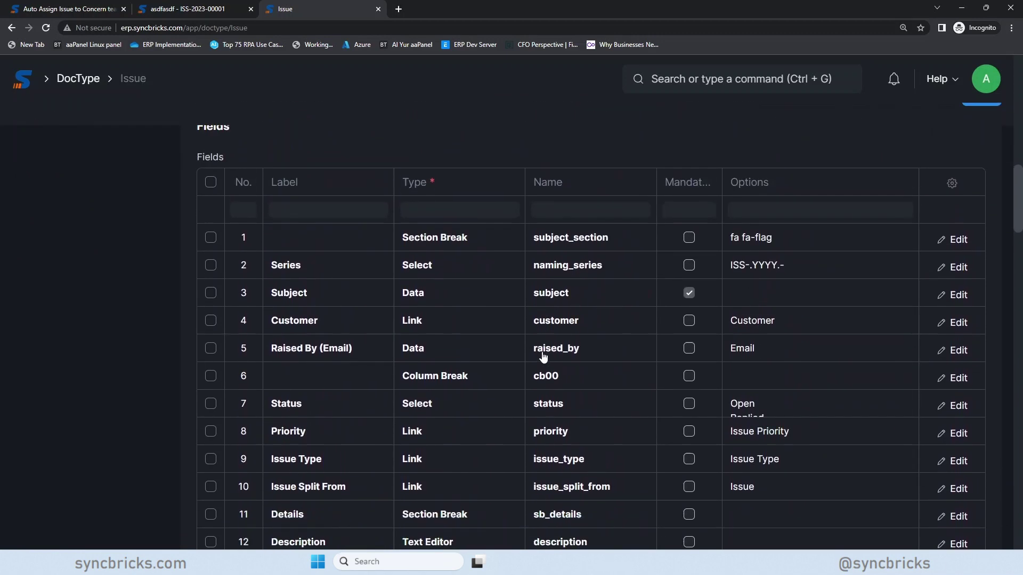
{"action": "scroll", "coordinate": [325, 373], "scroll_direction": "down", "scroll_amount": 2}
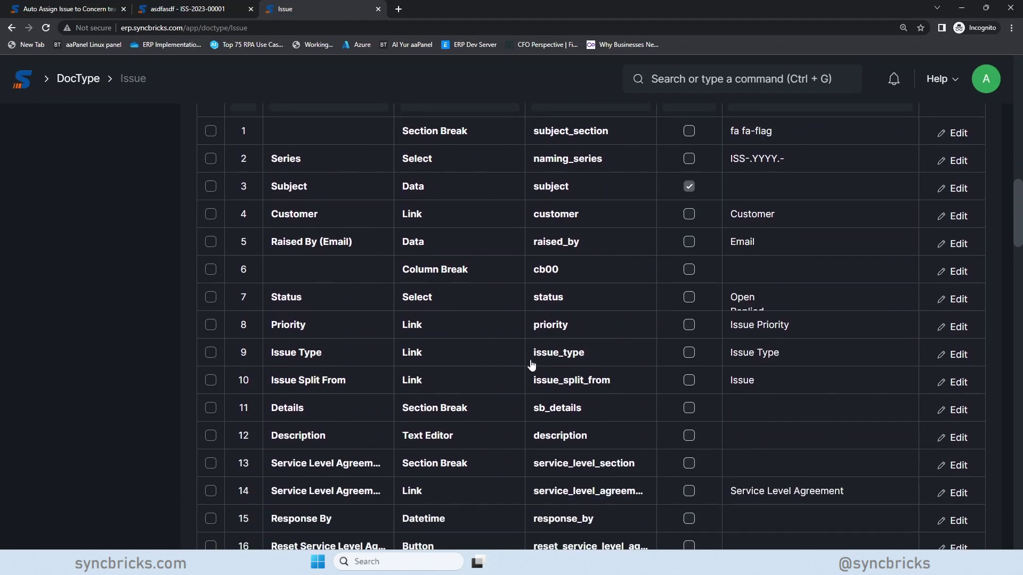
{"action": "left_click", "coordinate": [554, 361]}
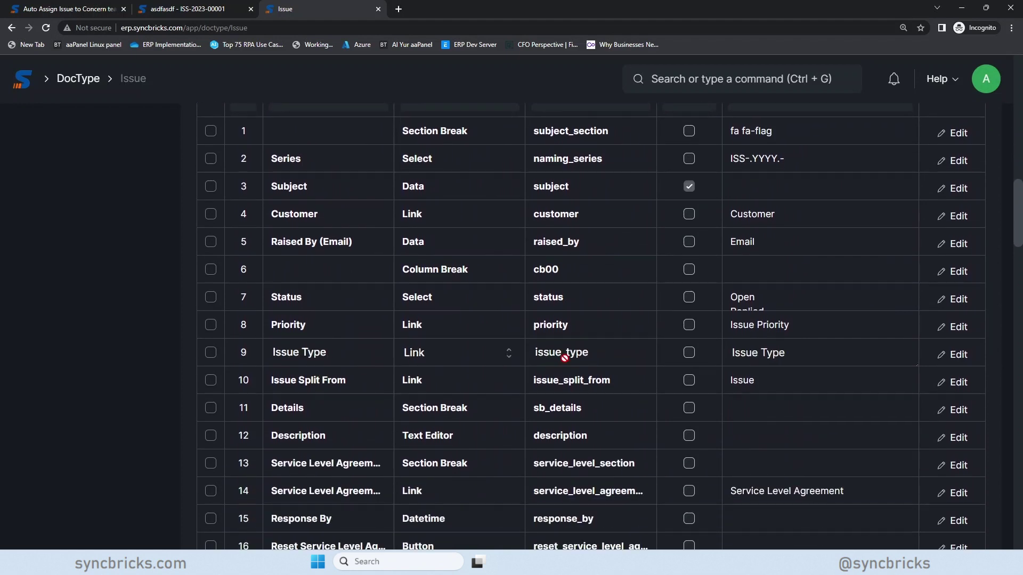
{"action": "double_click", "coordinate": [564, 357]}
{"action": "right_click", "coordinate": [568, 359]}
{"action": "left_click", "coordinate": [587, 367]}
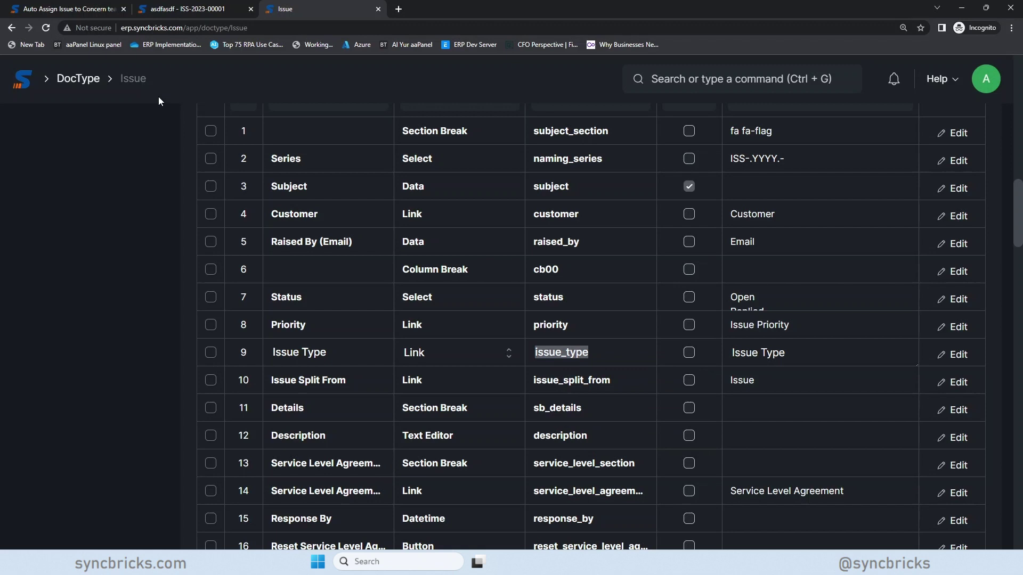
{"action": "left_click", "coordinate": [173, 8]}
- Replace Issue_Type with the pasted issue_type in the rule's Assign Condition and save the rule
{"action": "scroll", "coordinate": [112, 168], "scroll_direction": "down", "scroll_amount": 4}
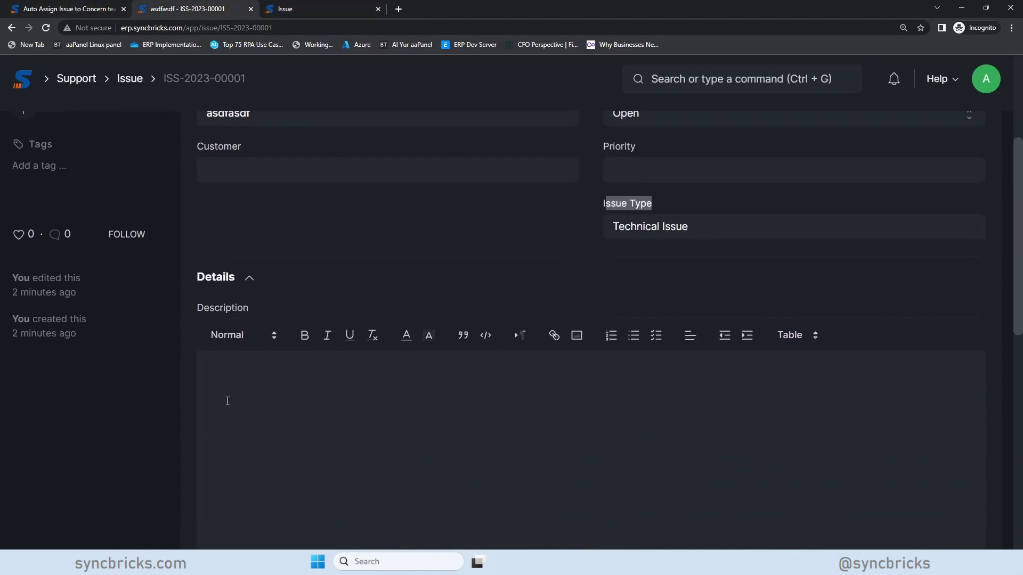
{"action": "scroll", "coordinate": [112, 168], "scroll_direction": "up", "scroll_amount": 2}
{"action": "left_click", "coordinate": [67, 7]}
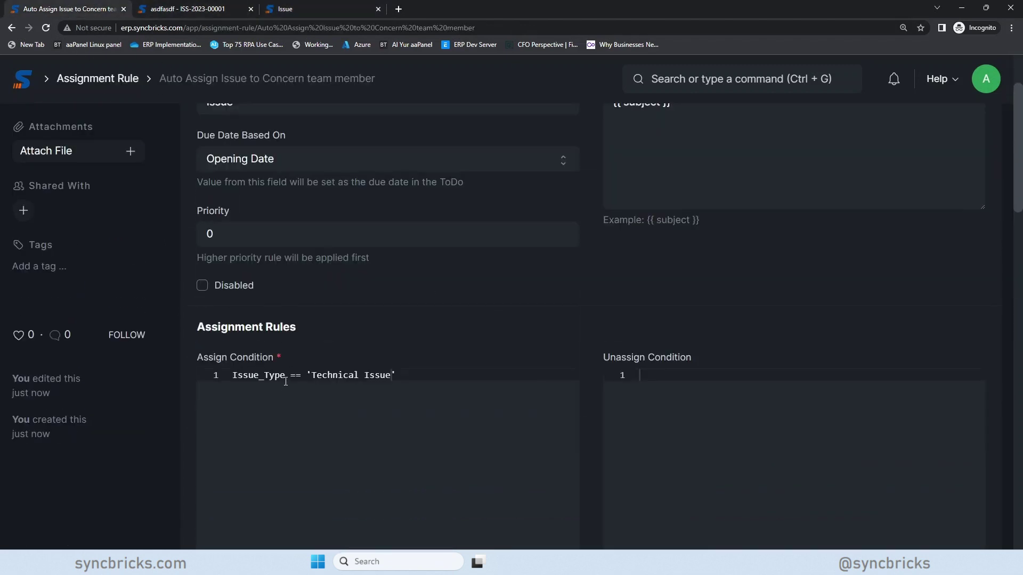
{"action": "left_click_drag", "start_coordinate": [286, 381], "coordinate": [234, 381]}
{"action": "key", "text": "ctrl+v"}
{"action": "scroll", "coordinate": [462, 350], "scroll_direction": "down", "scroll_amount": 15}
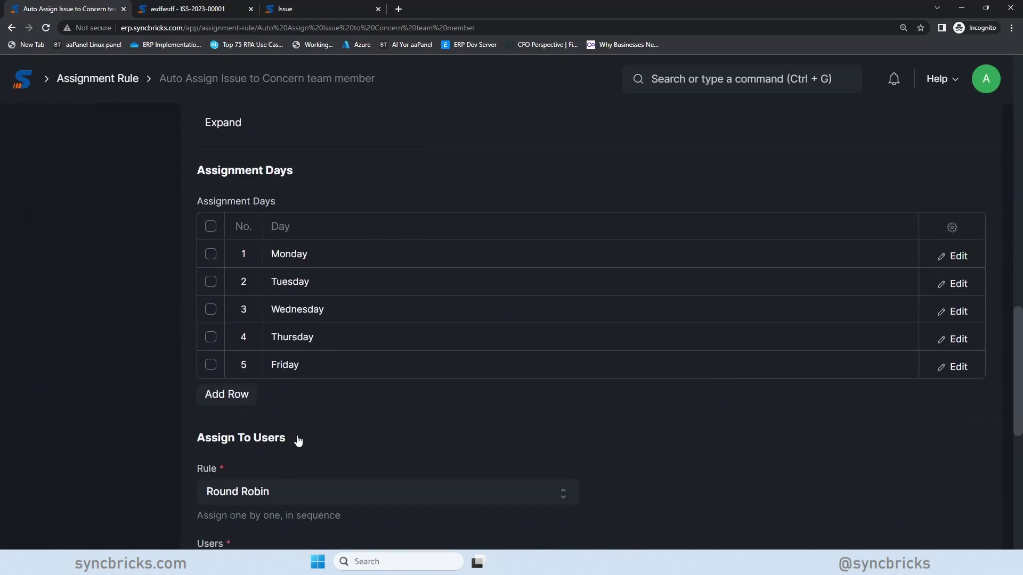
{"action": "scroll", "coordinate": [298, 440], "scroll_direction": "down", "scroll_amount": 3}
{"action": "scroll", "coordinate": [659, 328], "scroll_direction": "up", "scroll_amount": 15}
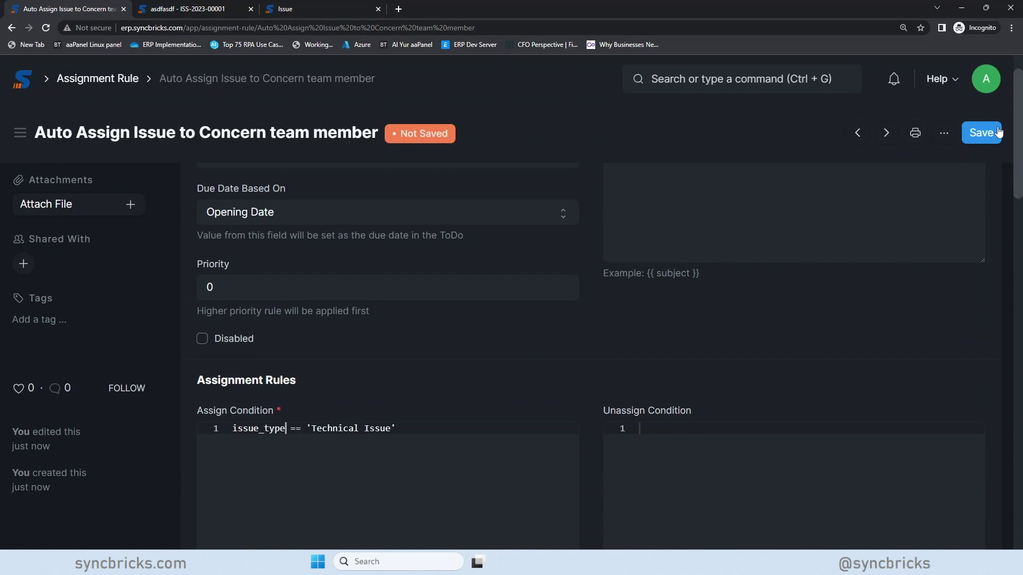
{"action": "left_click", "coordinate": [994, 132]}
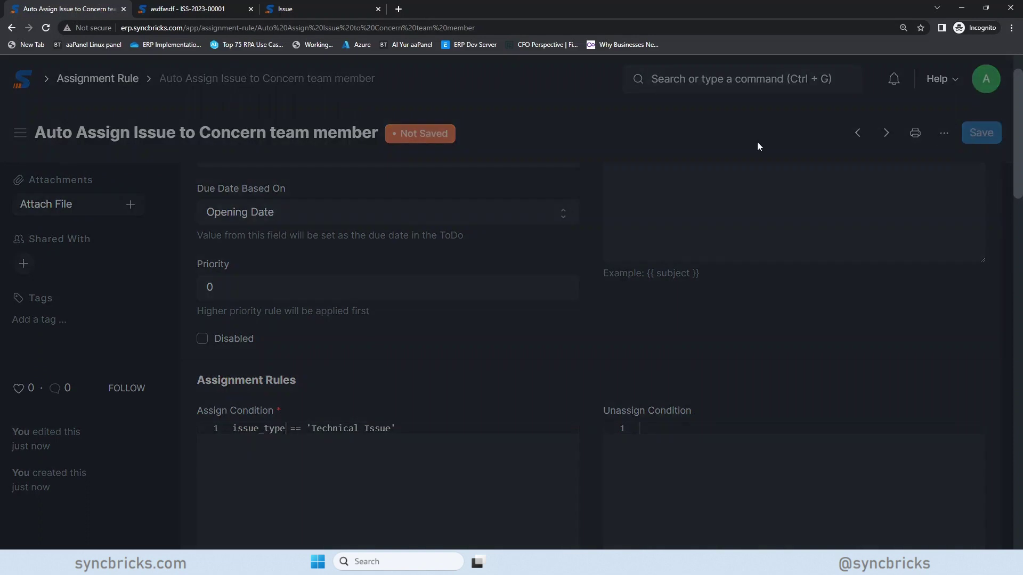
{"action": "left_click", "coordinate": [220, 9]}
- Start a full-page new issue with the subject 'Ticket for Auto Assignment'
{"action": "left_click", "coordinate": [129, 79]}
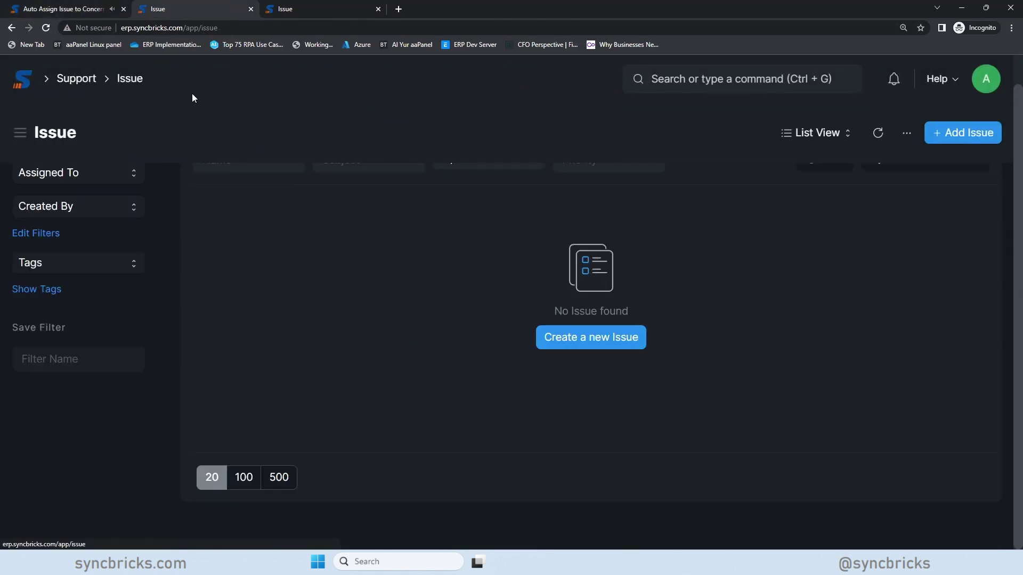
{"action": "left_click", "coordinate": [938, 134]}
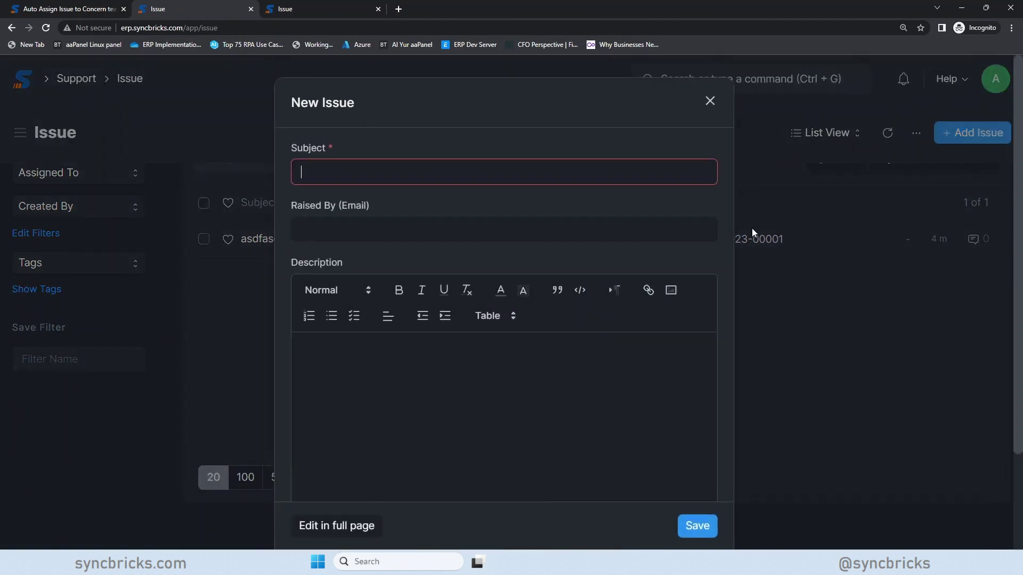
{"action": "left_click", "coordinate": [709, 101]}
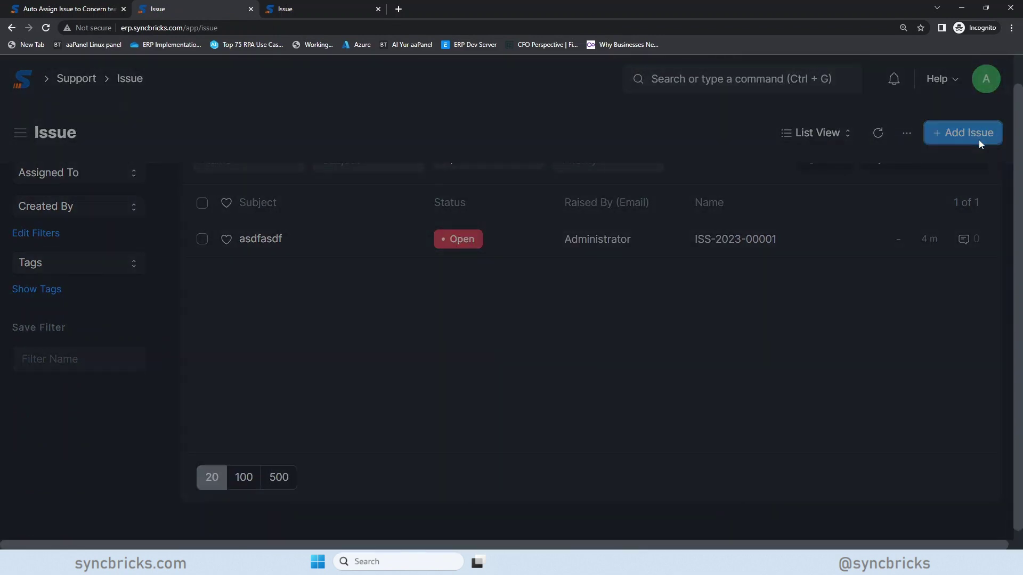
{"action": "left_click", "coordinate": [978, 136]}
{"action": "left_click", "coordinate": [315, 539]}
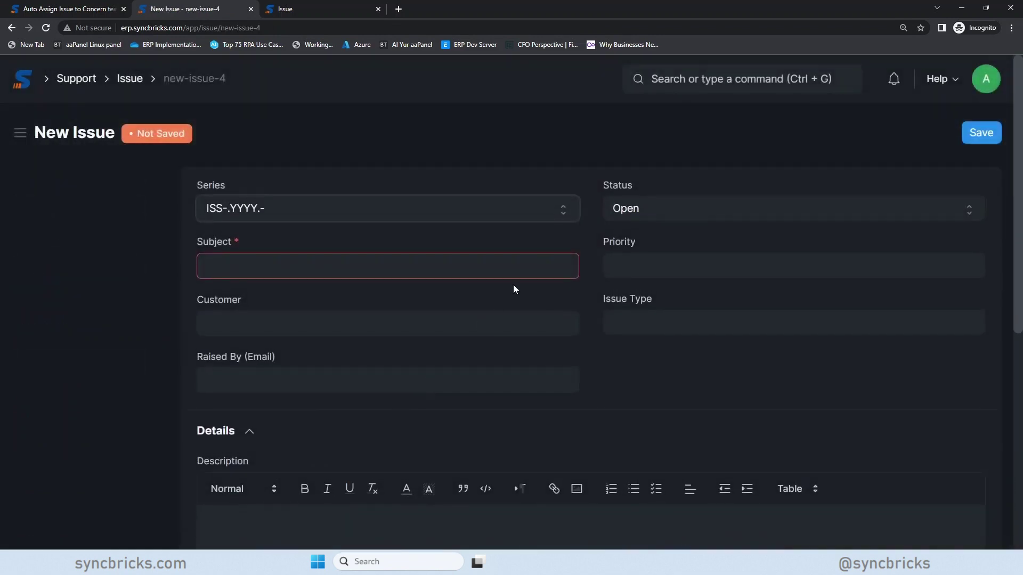
{"action": "left_click", "coordinate": [416, 270]}
{"action": "type", "text": "Ticket at"}
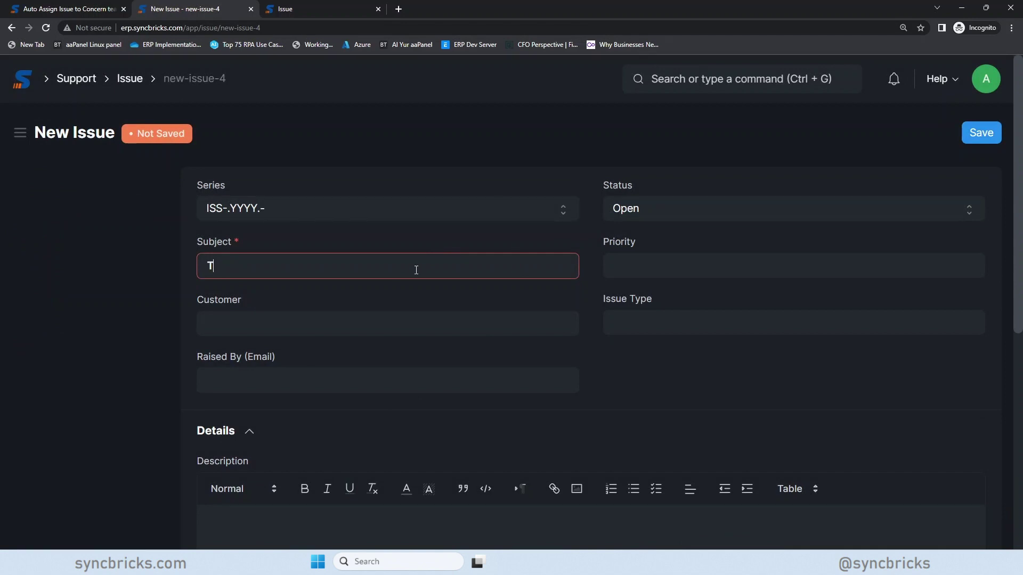
{"action": "key", "text": "BackSpace"}
{"action": "key", "text": "BackSpace"}
{"action": "type", "text": "for Auto Assignment"}
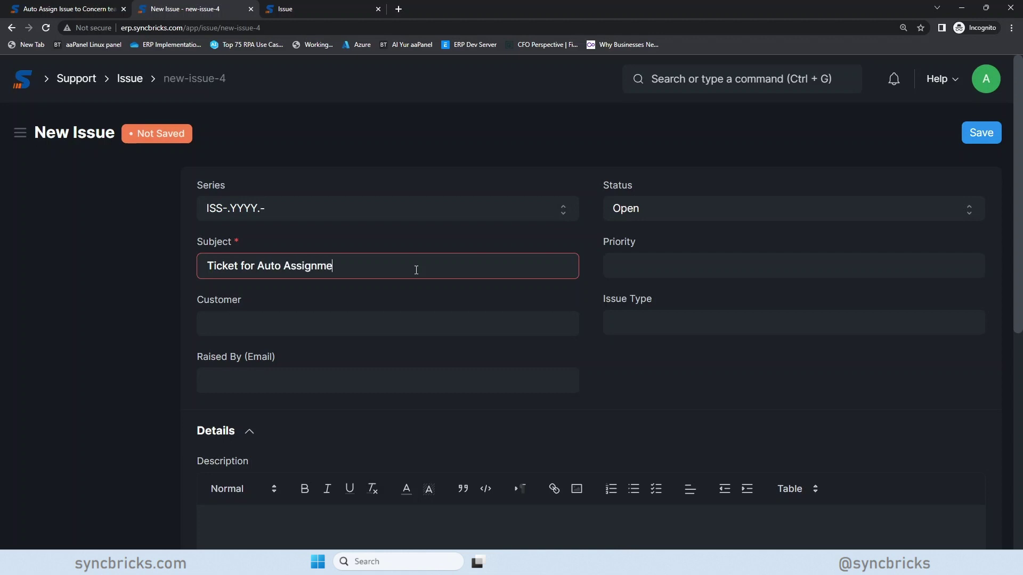
{"action": "key", "text": "Tab"}
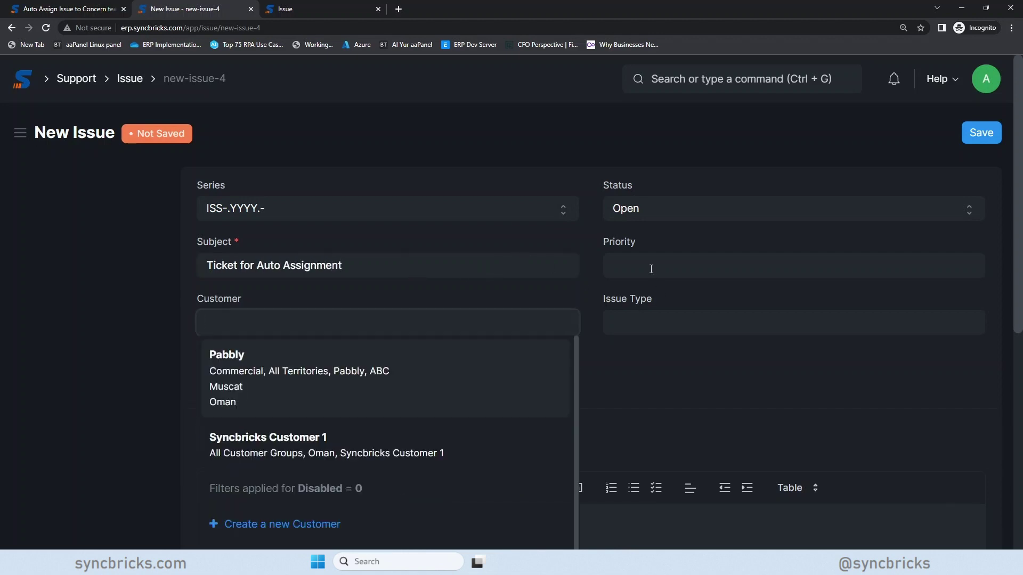
- Set priority Medium and issue type Technical Issue, add a description, and save the ticket
{"action": "left_click", "coordinate": [642, 271]}
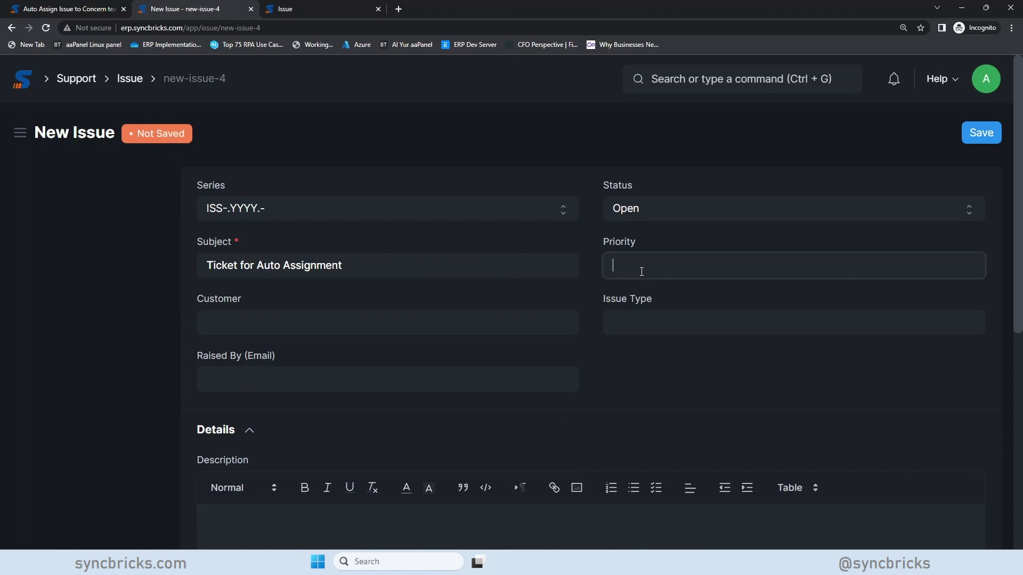
{"action": "left_click", "coordinate": [651, 370]}
{"action": "left_click", "coordinate": [707, 321]}
{"action": "left_click", "coordinate": [670, 427]}
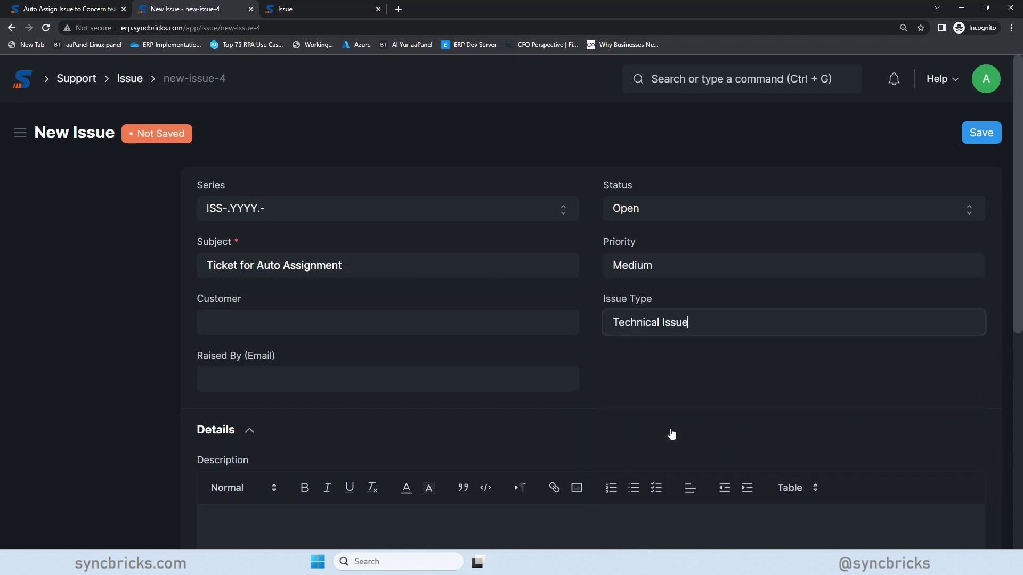
{"action": "left_click", "coordinate": [525, 408]}
{"action": "scroll", "coordinate": [650, 416], "scroll_direction": "down", "scroll_amount": 3}
{"action": "left_click", "coordinate": [496, 400]}
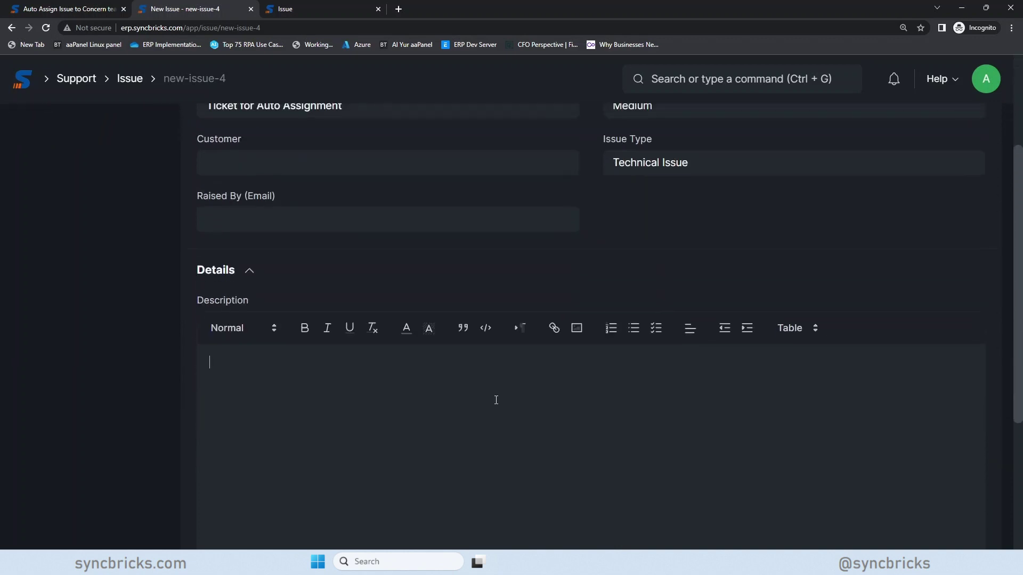
{"action": "type", "text": "ddasdfasdf"}
{"action": "scroll", "coordinate": [909, 206], "scroll_direction": "up", "scroll_amount": 3}
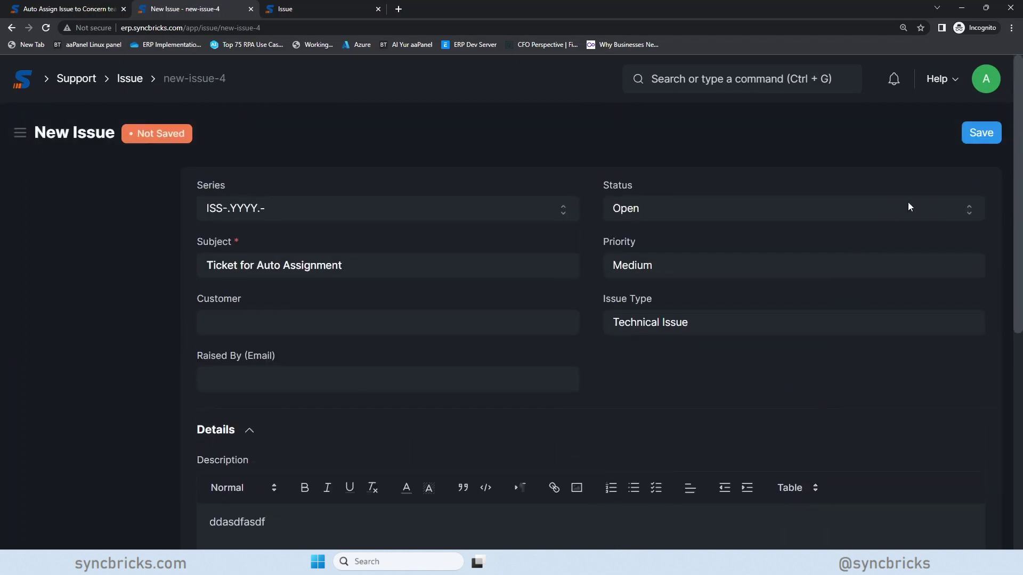
{"action": "left_click", "coordinate": [993, 136]}
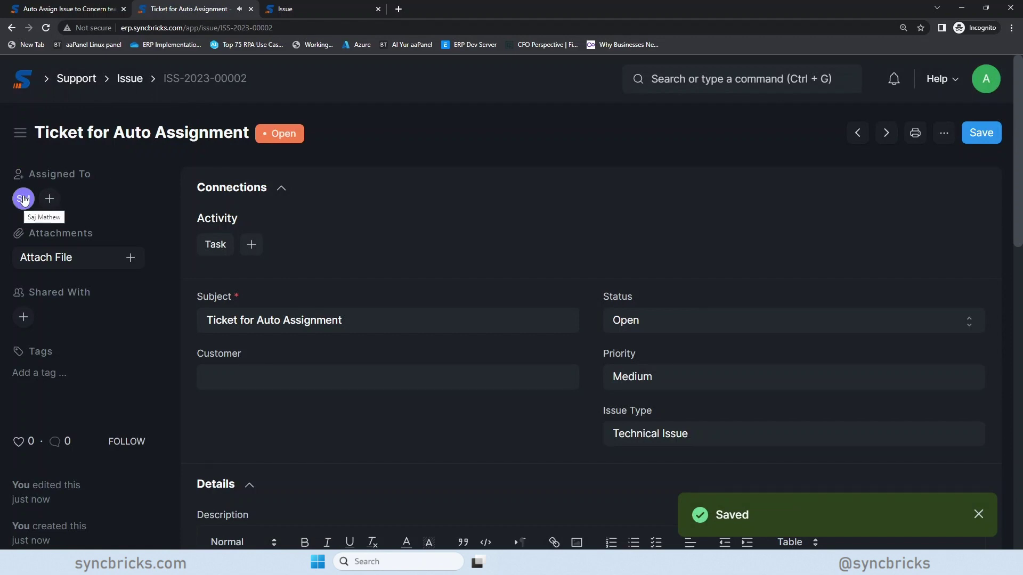
- Start another full-page issue with the subject 'This is not a technical issue'
{"action": "left_click", "coordinate": [128, 79]}
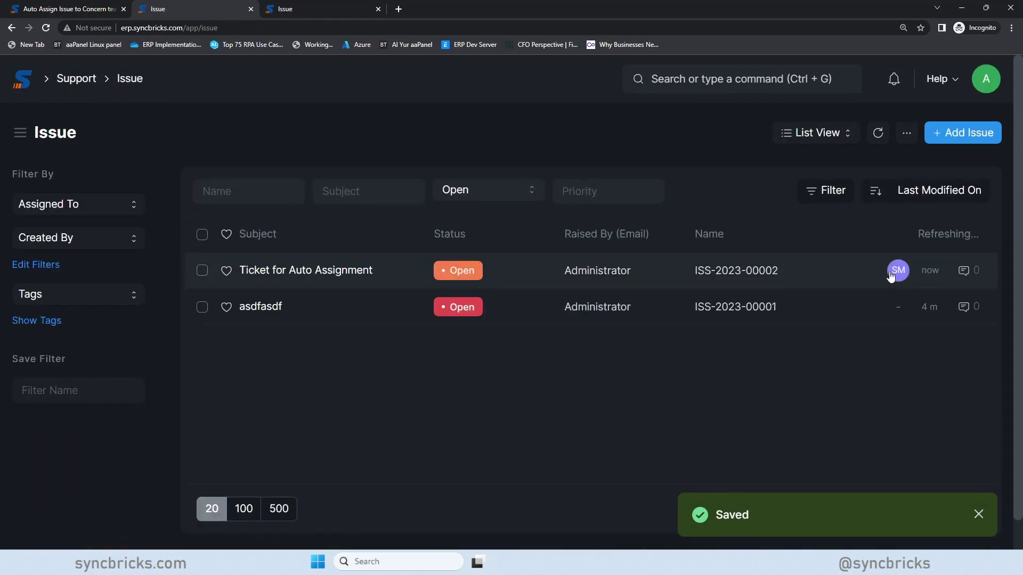
{"action": "left_click", "coordinate": [946, 137]}
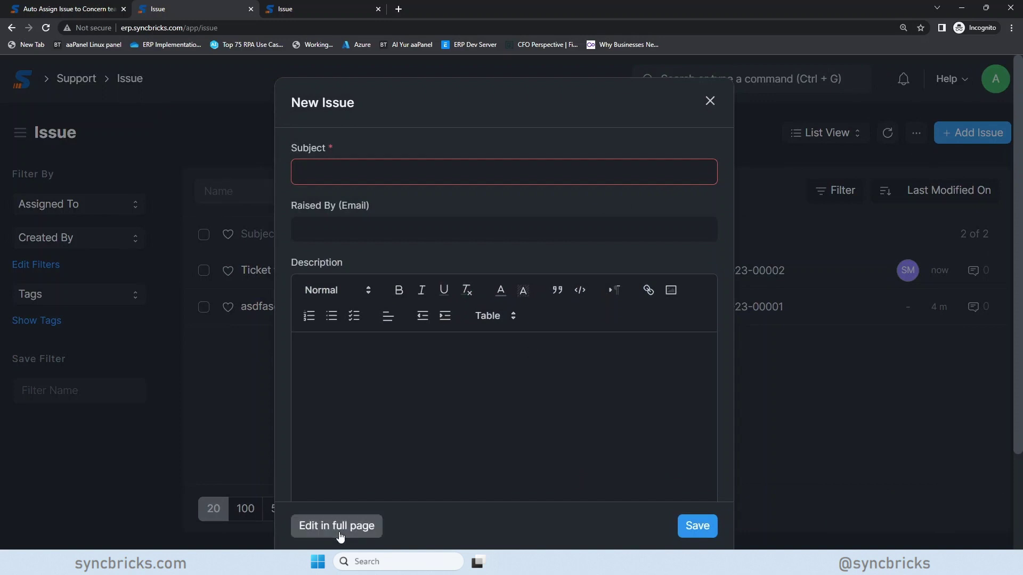
{"action": "left_click", "coordinate": [337, 527]}
{"action": "left_click", "coordinate": [360, 270]}
{"action": "type", "text": "asfasdfas"}
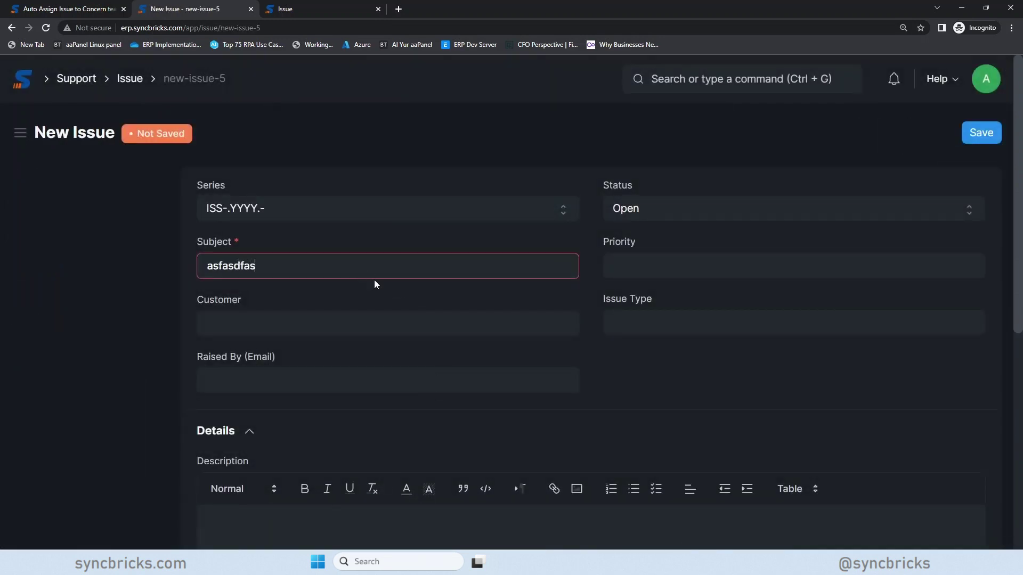
{"action": "type", "text": "f"}
{"action": "key", "text": "ctrl+a"}
{"action": "type", "text": "This i"}
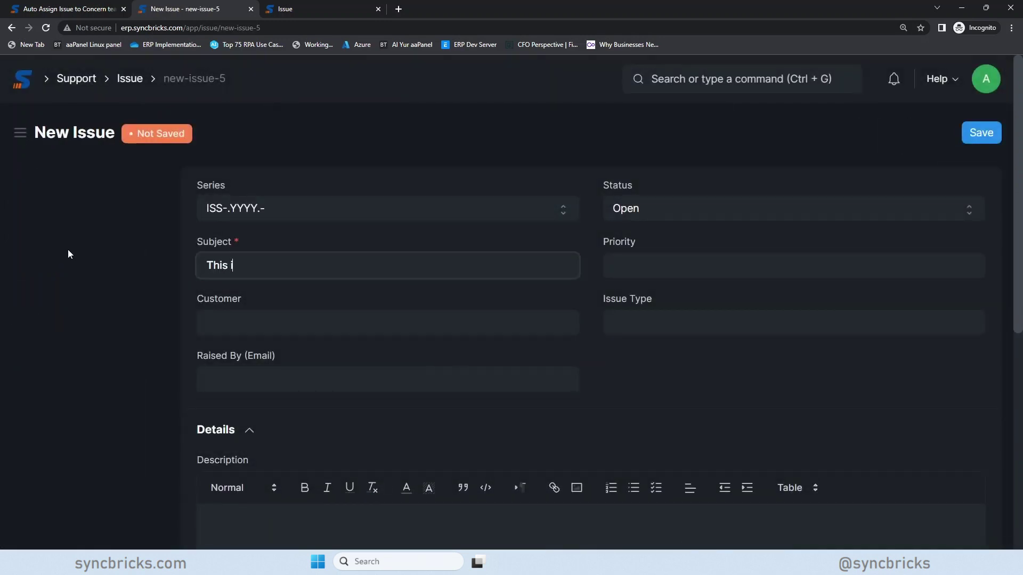
{"action": "type", "text": "s not a technical issue"}
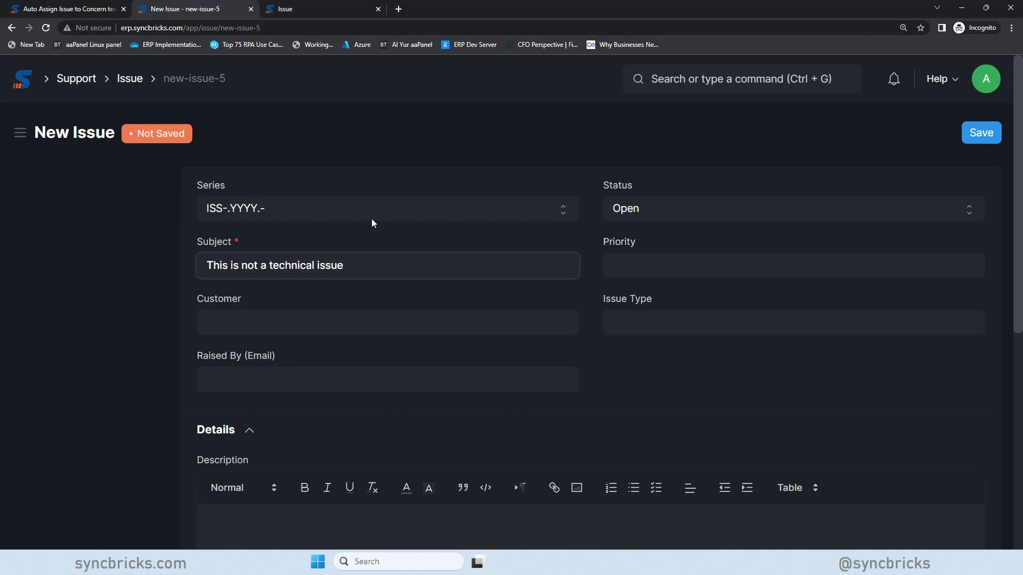
- Set the issue type to Product Delivery, add a description, and save the issue
{"action": "left_click", "coordinate": [653, 322]}
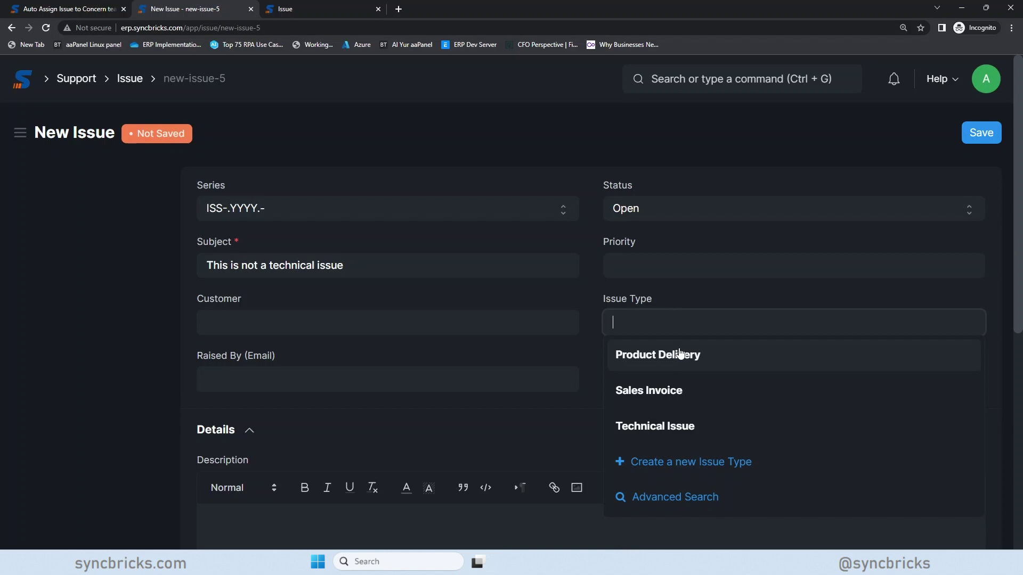
{"action": "left_click", "coordinate": [629, 355]}
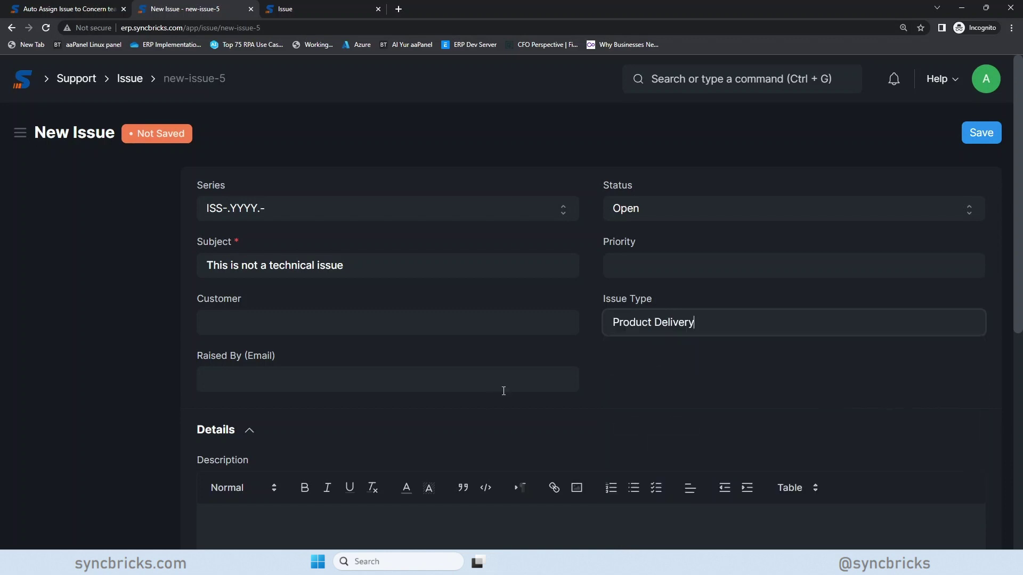
{"action": "scroll", "coordinate": [479, 399], "scroll_direction": "down", "scroll_amount": 3}
{"action": "left_click", "coordinate": [454, 407]}
{"action": "type", "text": "asdfasdfasdf"}
{"action": "scroll", "coordinate": [890, 267], "scroll_direction": "up", "scroll_amount": 3}
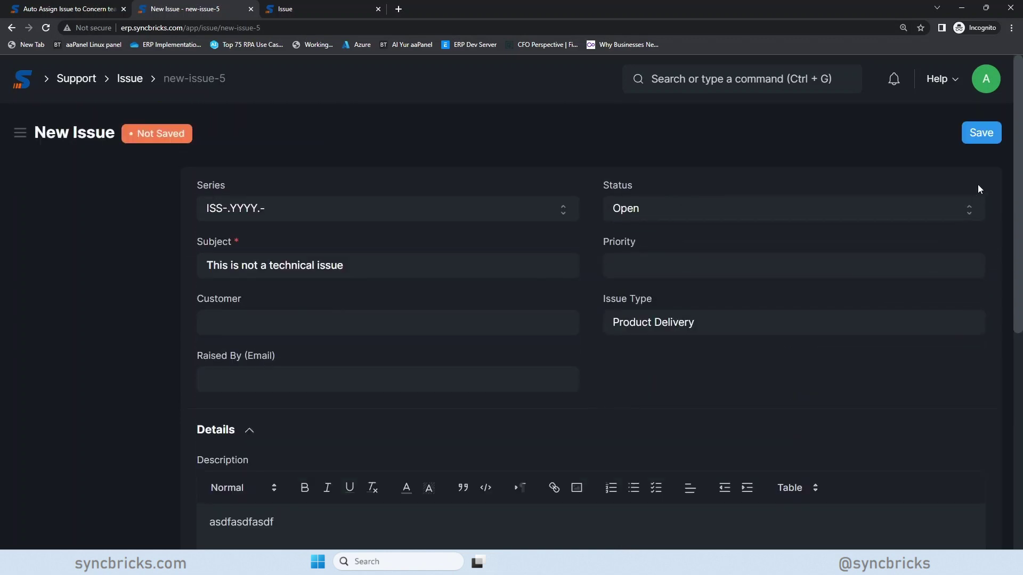
{"action": "left_click", "coordinate": [981, 132]}
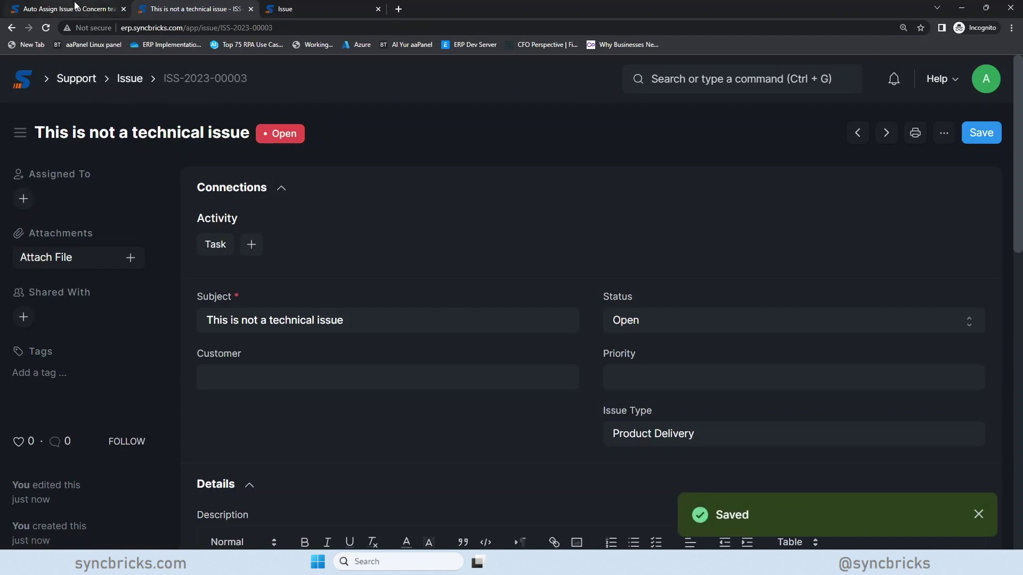
{"action": "left_click", "coordinate": [70, 9]}
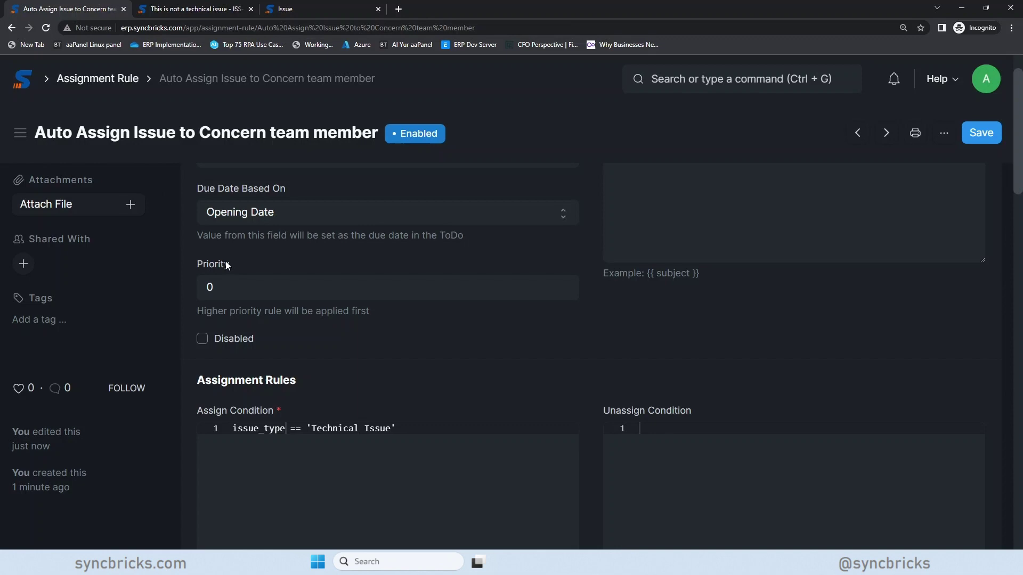
- Clear Issue from the rule's Document Type and search for 'leave'
{"action": "scroll", "coordinate": [402, 337], "scroll_direction": "down", "scroll_amount": 3}
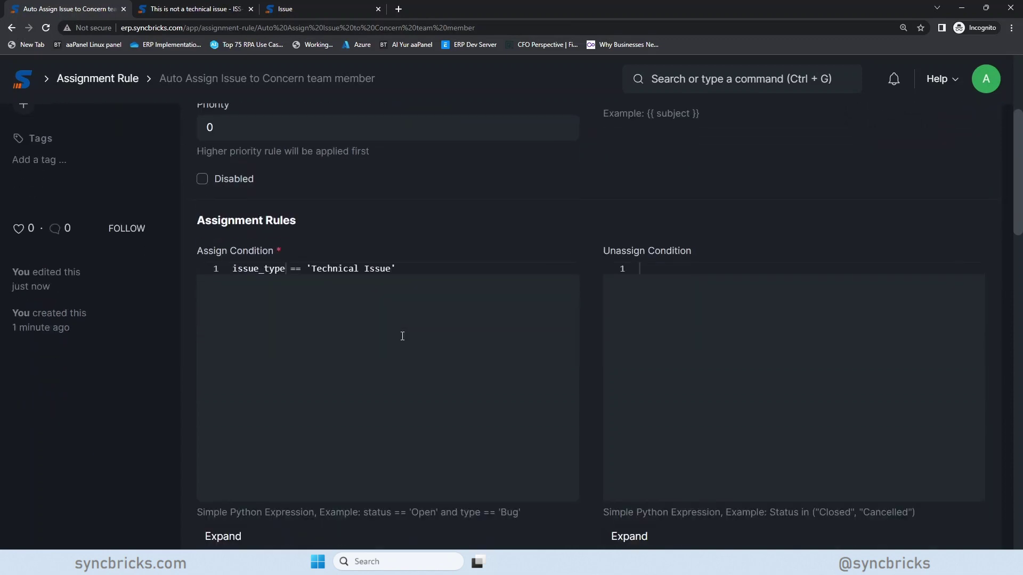
{"action": "scroll", "coordinate": [401, 337], "scroll_direction": "down", "scroll_amount": 3}
{"action": "scroll", "coordinate": [400, 338], "scroll_direction": "up", "scroll_amount": 7}
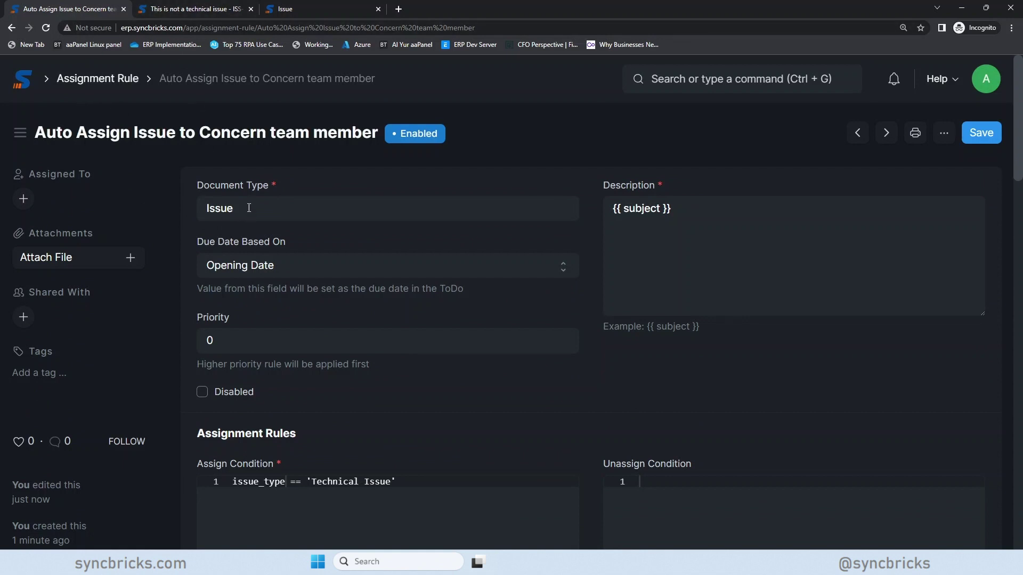
{"action": "left_click_drag", "start_coordinate": [249, 208], "coordinate": [203, 208]}
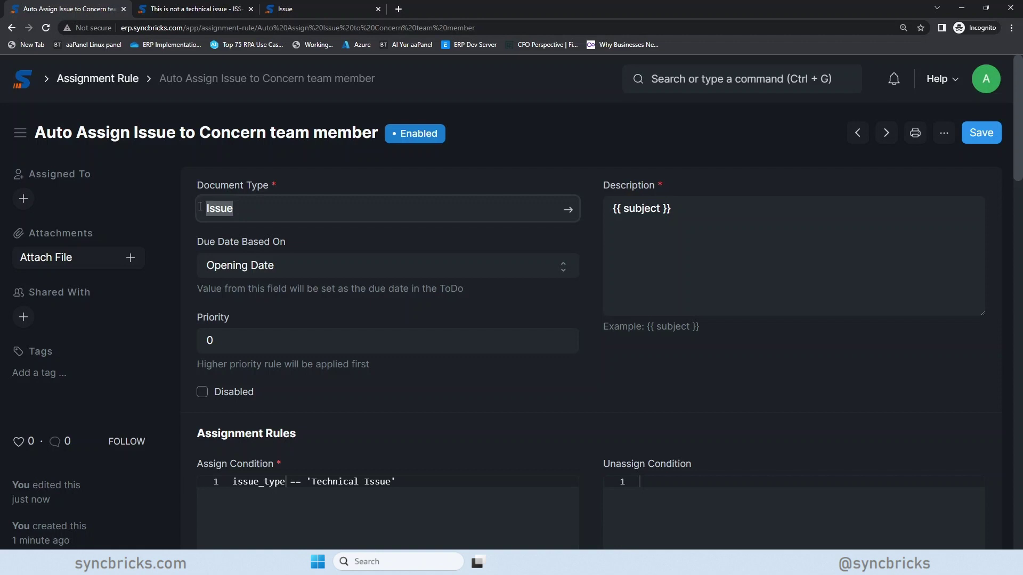
{"action": "key", "text": "BackSpace"}
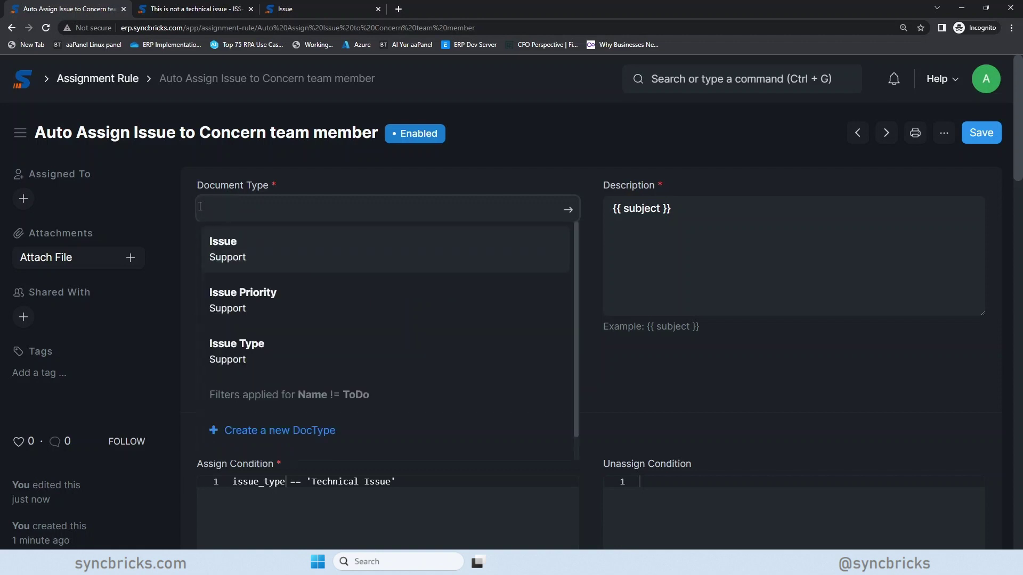
{"action": "type", "text": "leave"}
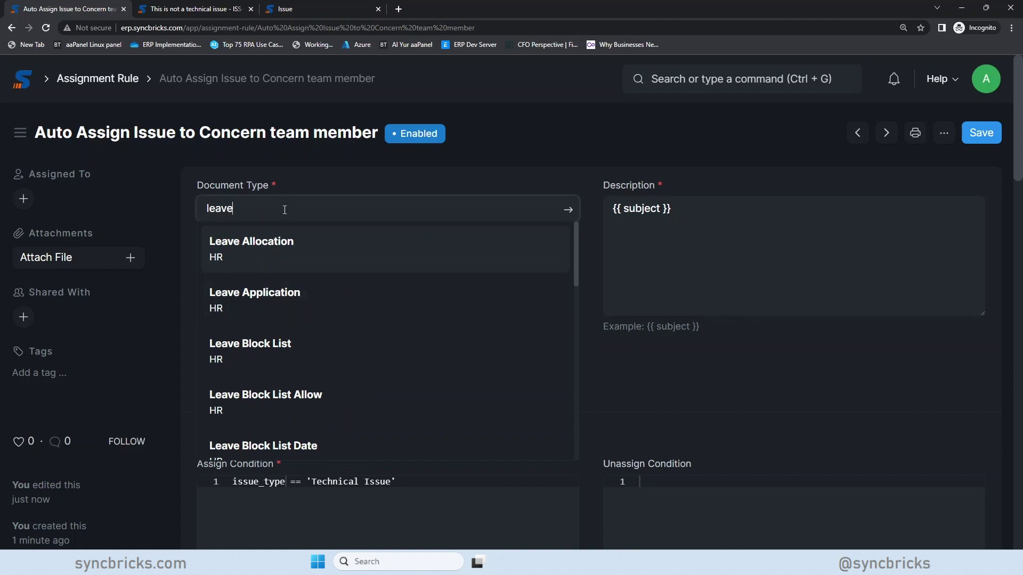
- Search the Document Type field for 'customer', 'supplier', and then 'help'
{"action": "left_click_drag", "start_coordinate": [283, 208], "coordinate": [167, 210]}
{"action": "type", "text": "employe"}
{"action": "key", "text": "BackSpace"}
{"action": "key", "text": "BackSpace"}
{"action": "key", "text": "BackSpace"}
{"action": "key", "text": "BackSpace"}
{"action": "key", "text": "BackSpace"}
{"action": "key", "text": "BackSpace"}
{"action": "key", "text": "BackSpace"}
{"action": "type", "text": "customer"}
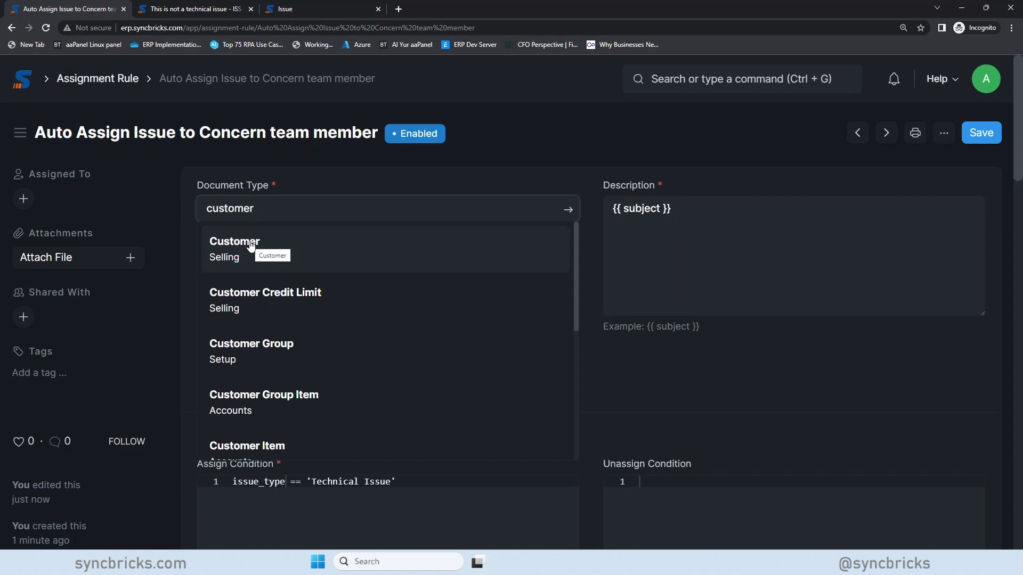
{"action": "left_click_drag", "start_coordinate": [255, 208], "coordinate": [156, 202]}
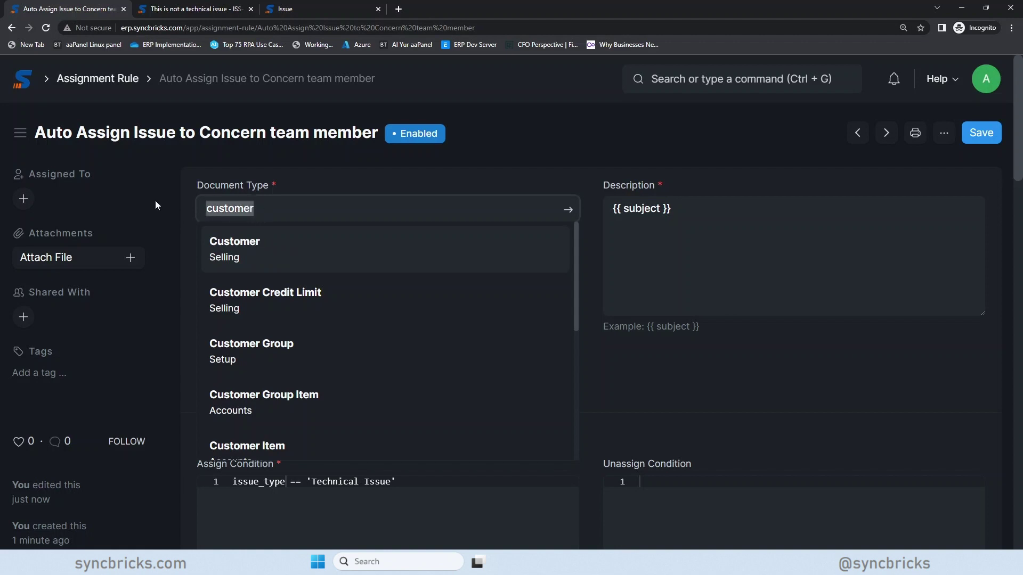
{"action": "type", "text": "supplier"}
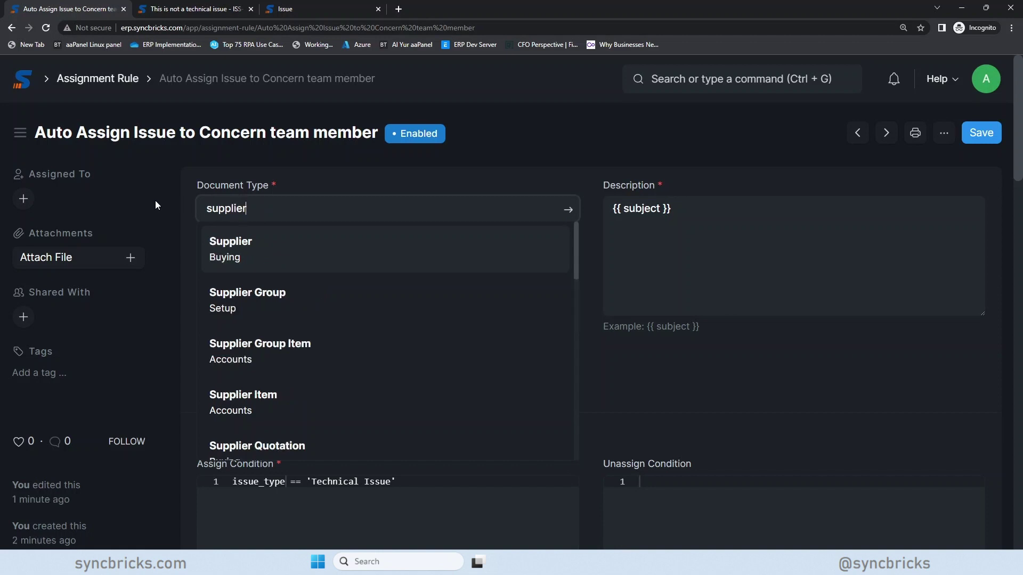
{"action": "left_click_drag", "start_coordinate": [265, 204], "coordinate": [156, 196]}
{"action": "type", "text": "help"}
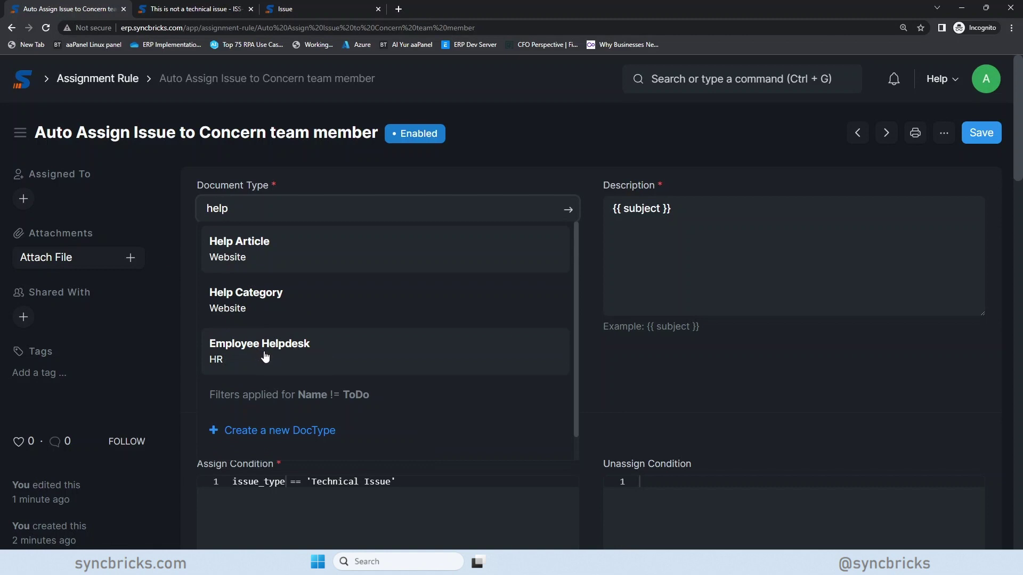
- Set Document Type to Employee Helpdesk, leave Due Date Based On blank, then return to the rule list
{"action": "left_click", "coordinate": [313, 355]}
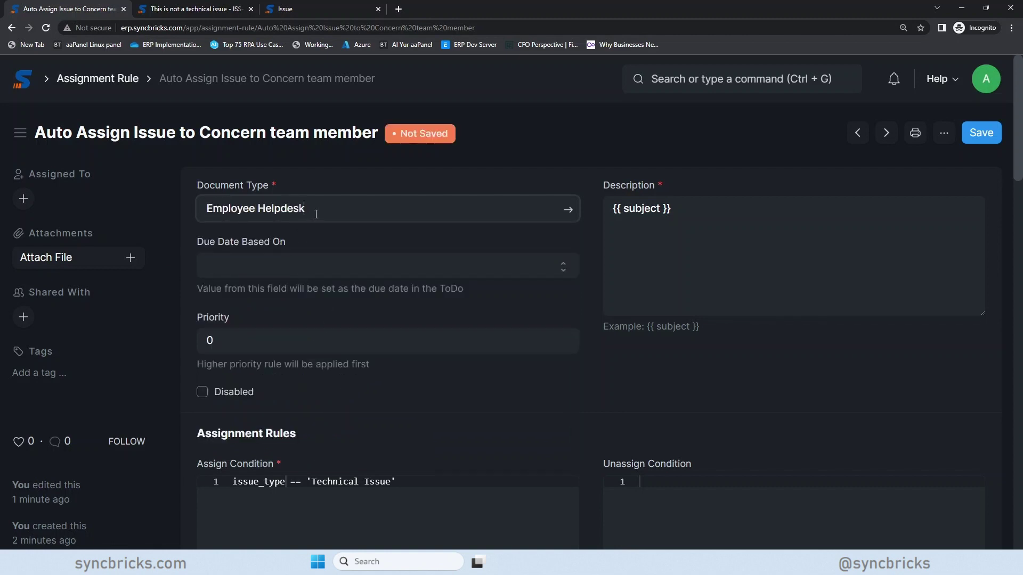
{"action": "left_click_drag", "start_coordinate": [316, 214], "coordinate": [195, 208]}
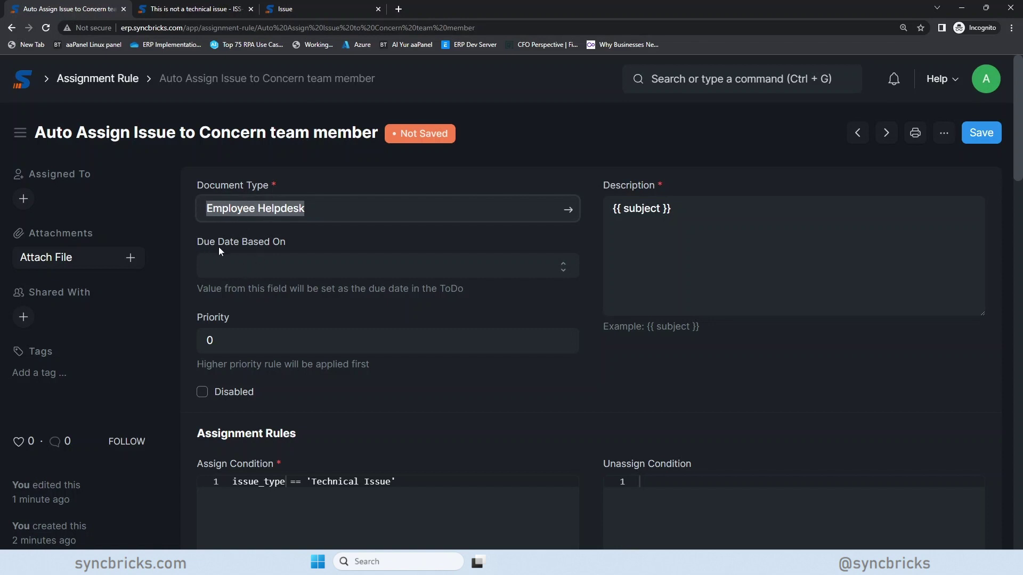
{"action": "left_click", "coordinate": [254, 273]}
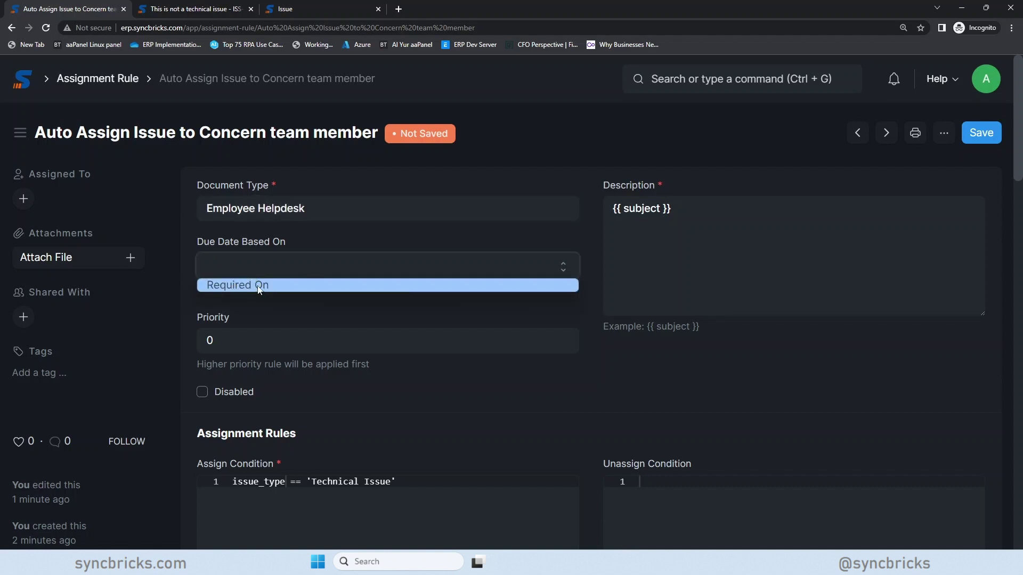
{"action": "left_click", "coordinate": [275, 263]}
{"action": "left_click", "coordinate": [280, 269]}
{"action": "left_click", "coordinate": [288, 262]}
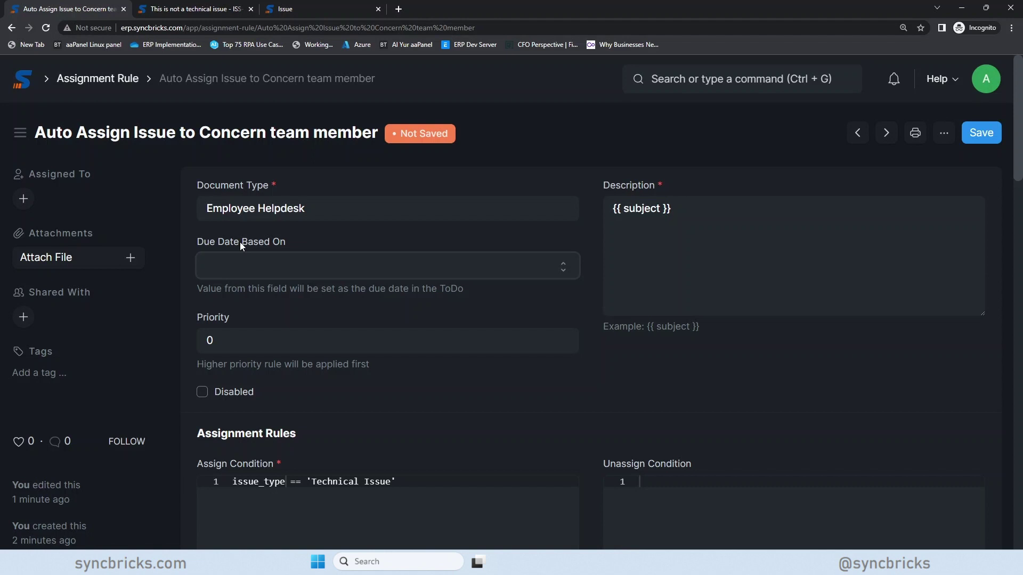
{"action": "left_click", "coordinate": [97, 80]}
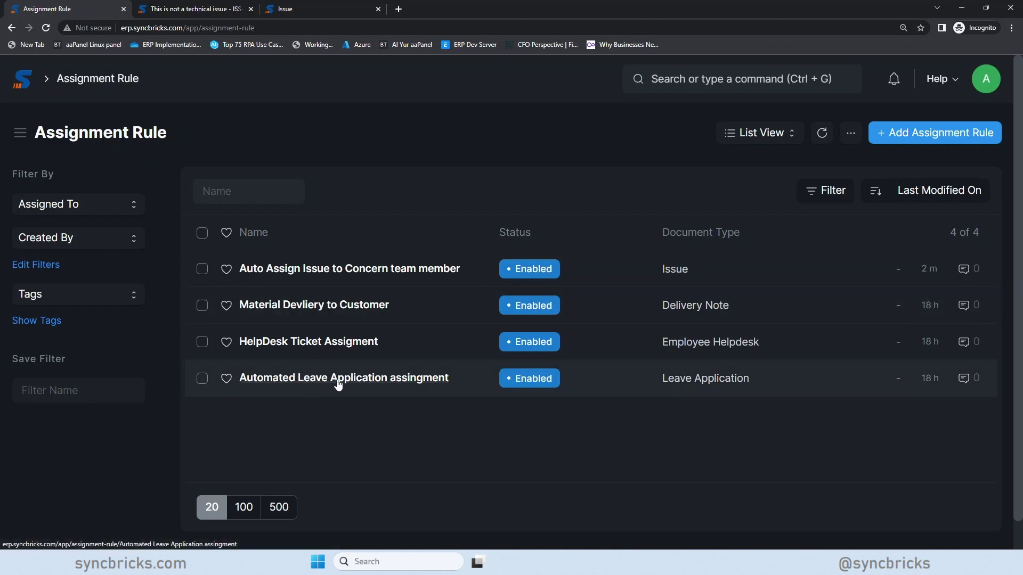
- Review the Automated Leave Application rule, then go back to the Assignment Rule list
{"action": "left_click", "coordinate": [365, 385]}
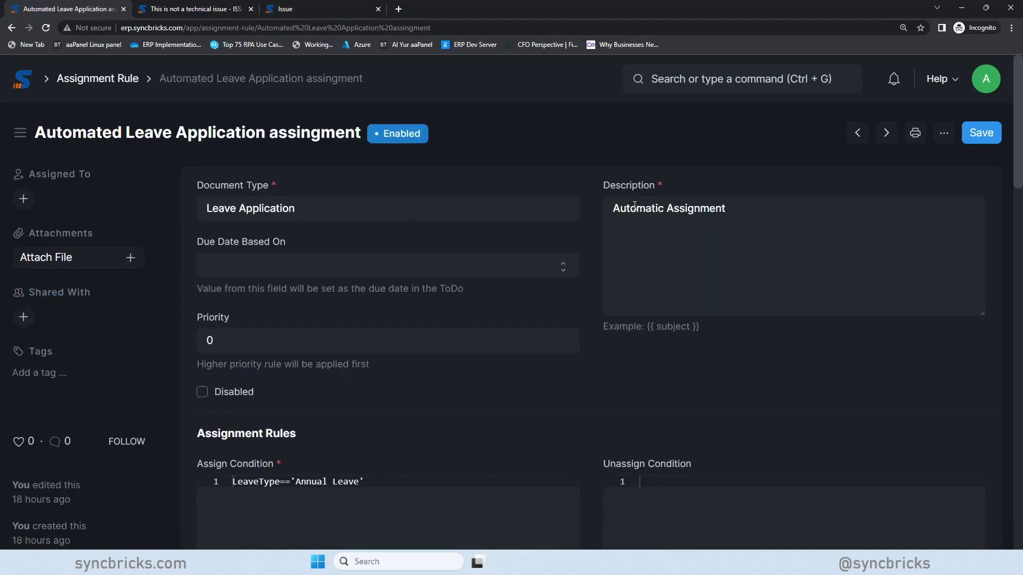
{"action": "scroll", "coordinate": [325, 261], "scroll_direction": "down", "scroll_amount": 2}
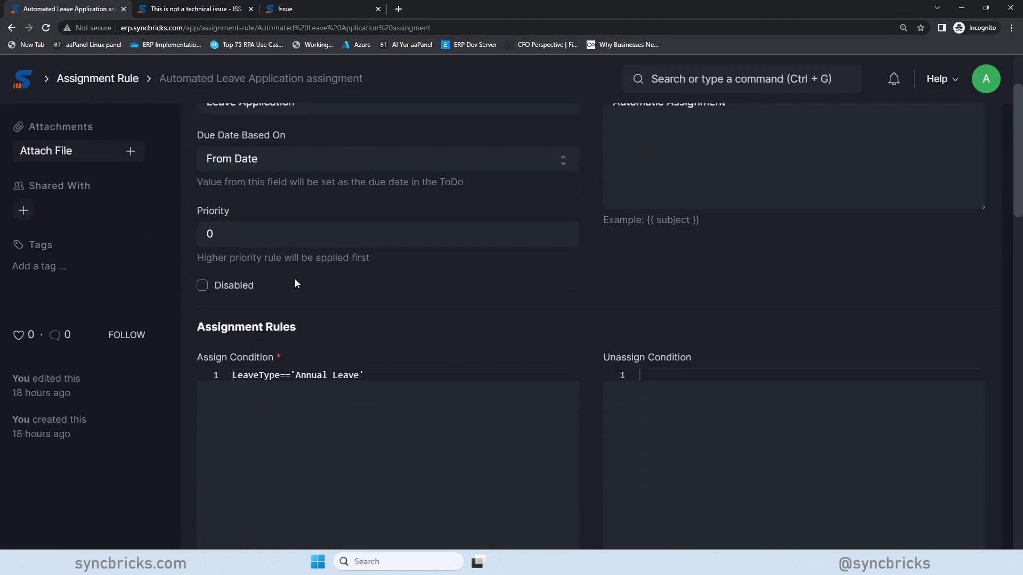
{"action": "scroll", "coordinate": [318, 299], "scroll_direction": "down", "scroll_amount": 6}
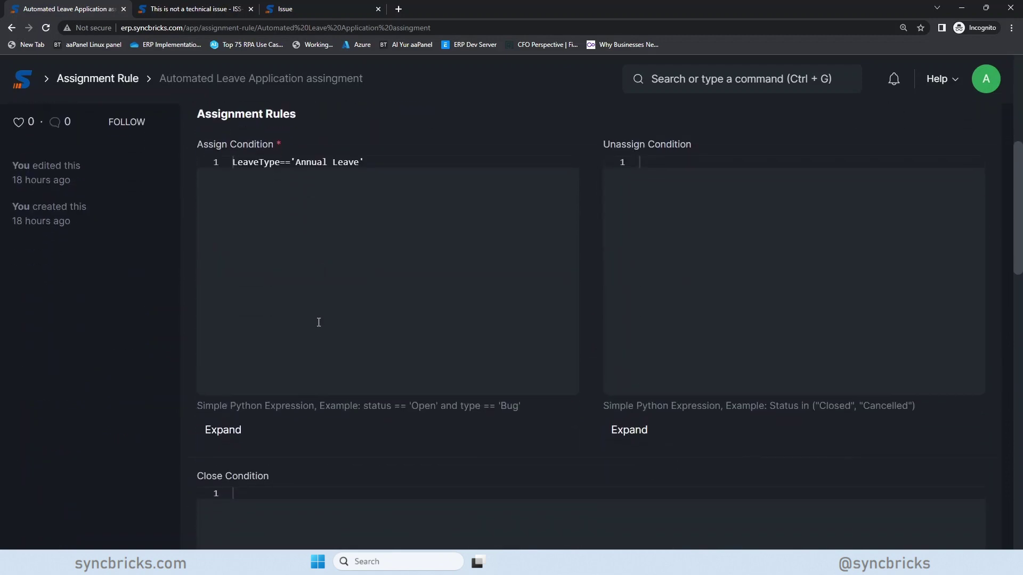
{"action": "scroll", "coordinate": [318, 323], "scroll_direction": "down", "scroll_amount": 15}
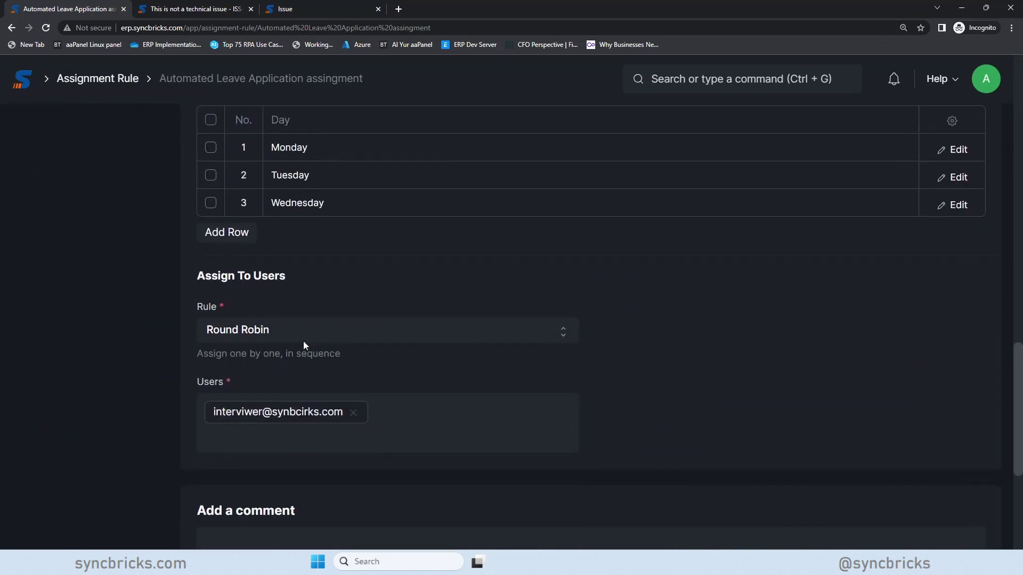
{"action": "scroll", "coordinate": [319, 202], "scroll_direction": "up", "scroll_amount": 15}
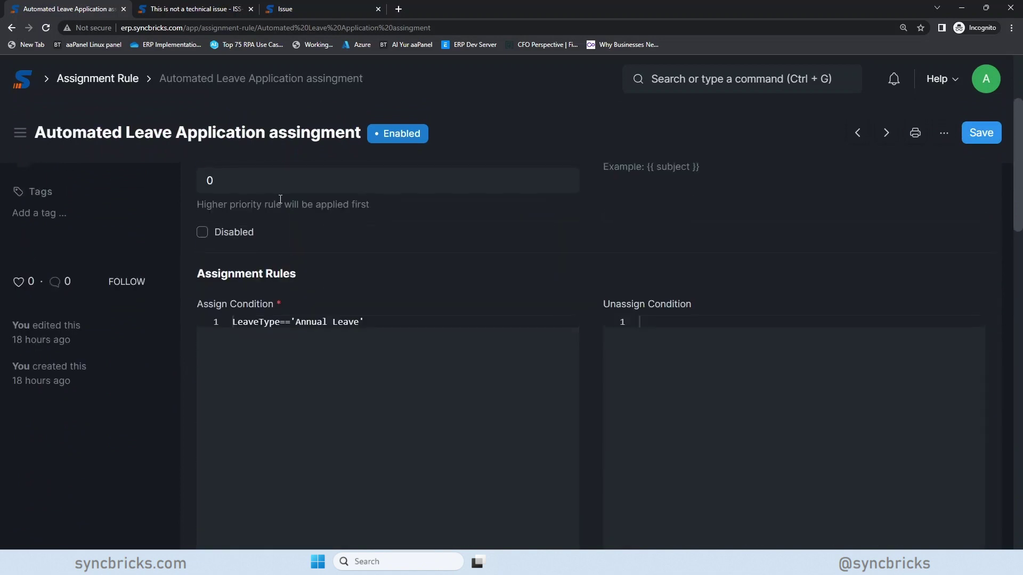
{"action": "scroll", "coordinate": [280, 199], "scroll_direction": "up", "scroll_amount": 3}
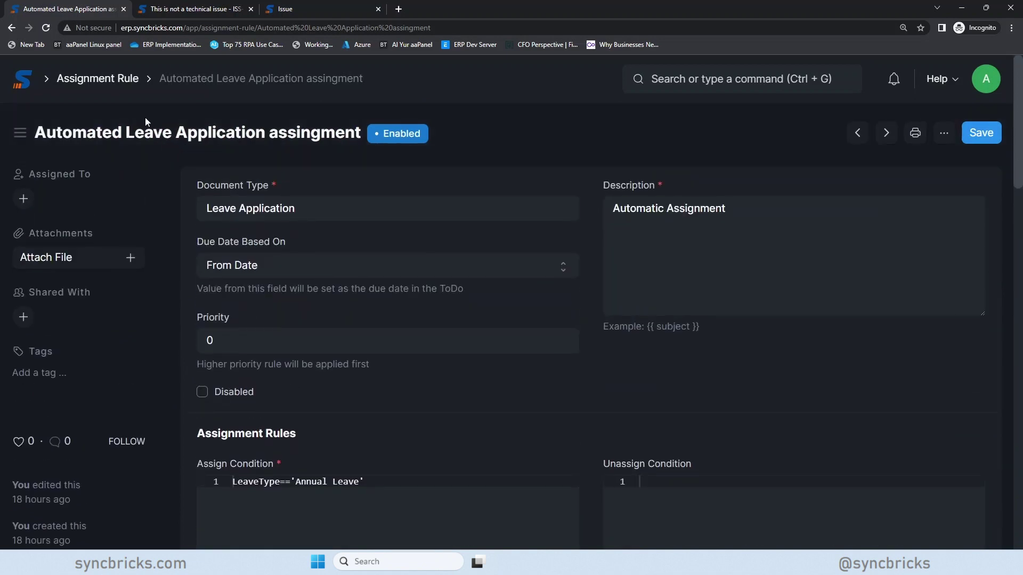
{"action": "left_click", "coordinate": [122, 85]}
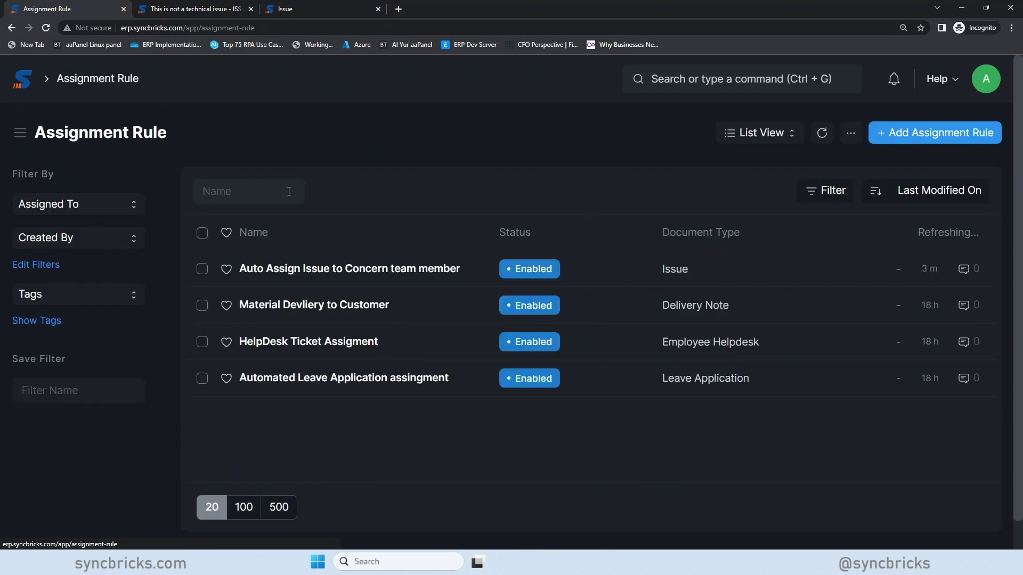
- Open and review the HelpDesk Ticket Assigment rule for Employee Helpdesk with requesttype == 'IT Support'
{"action": "left_click", "coordinate": [285, 348]}
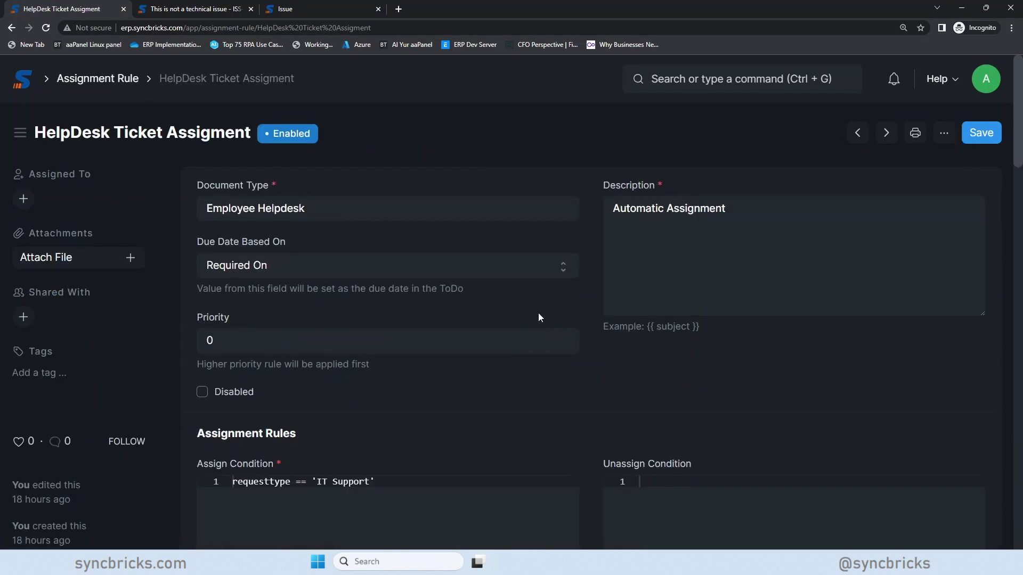
{"action": "scroll", "coordinate": [270, 324], "scroll_direction": "down", "scroll_amount": 2}
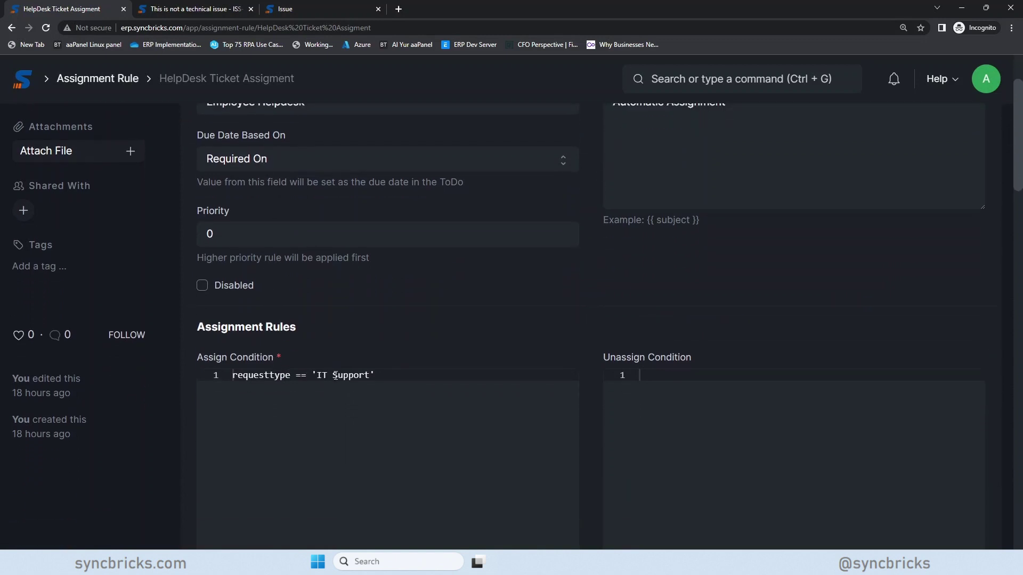
{"action": "scroll", "coordinate": [338, 384], "scroll_direction": "down", "scroll_amount": 12}
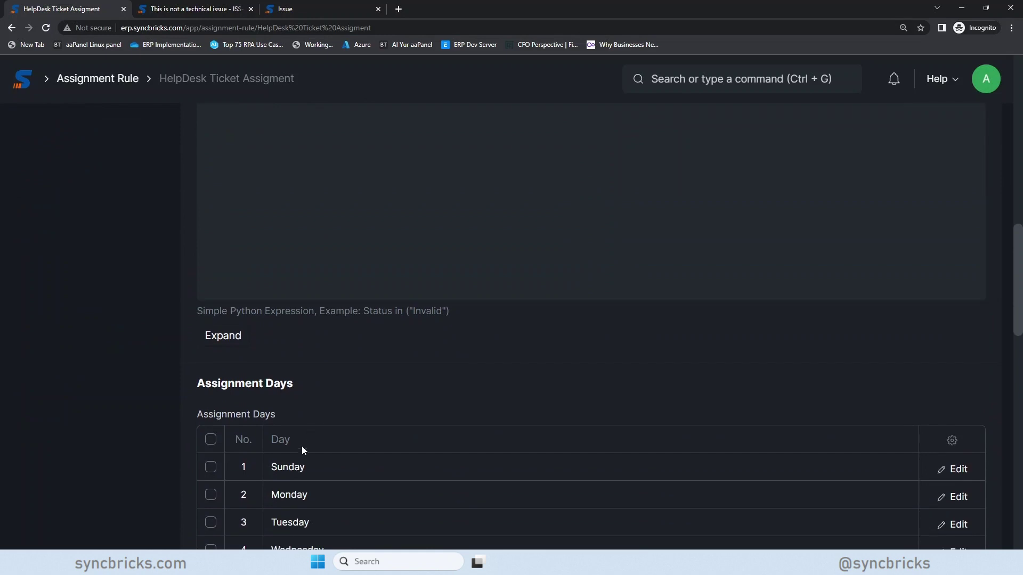
{"action": "scroll", "coordinate": [299, 448], "scroll_direction": "down", "scroll_amount": 5}
{"action": "scroll", "coordinate": [314, 266], "scroll_direction": "up", "scroll_amount": 3}
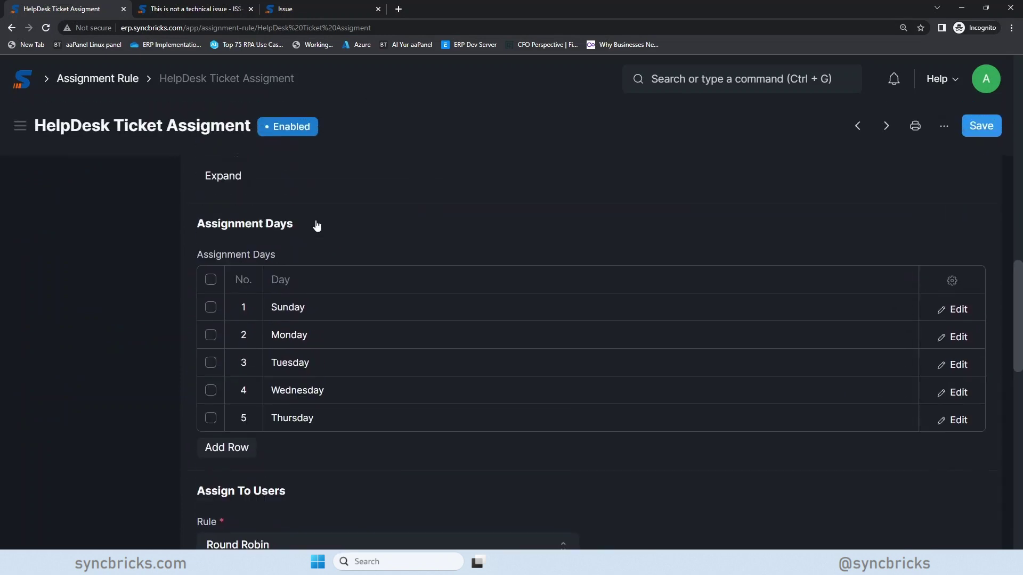
{"action": "scroll", "coordinate": [233, 203], "scroll_direction": "up", "scroll_amount": 5}
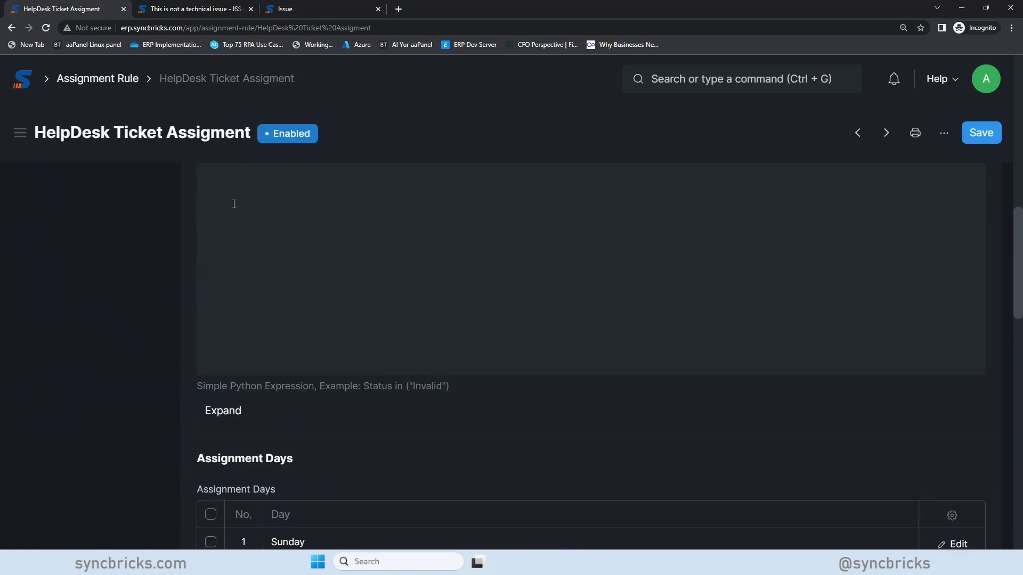
- Return from the HelpDesk Ticket Assigment rule to the Assignment Rule list
{"action": "left_click", "coordinate": [127, 81]}
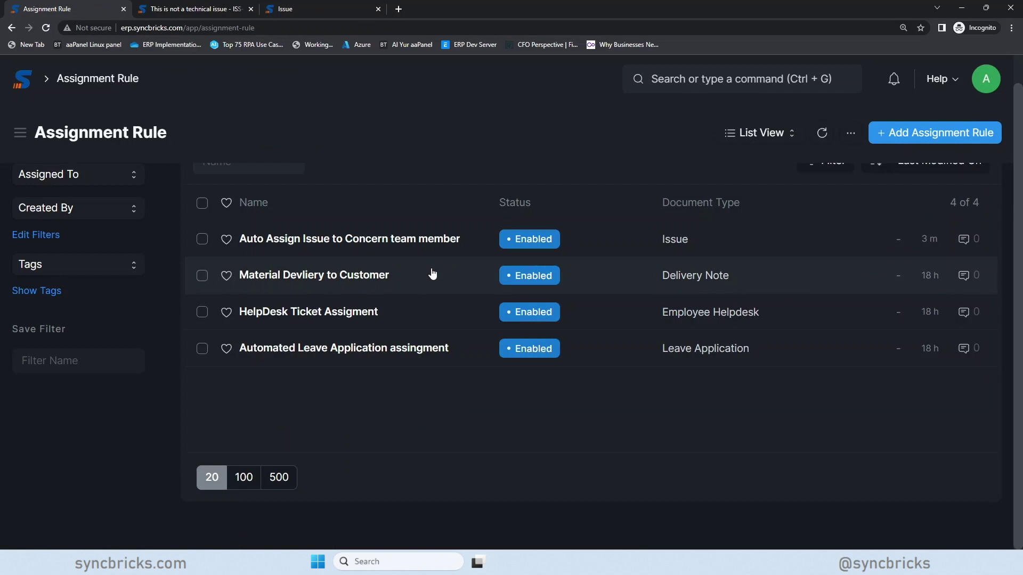